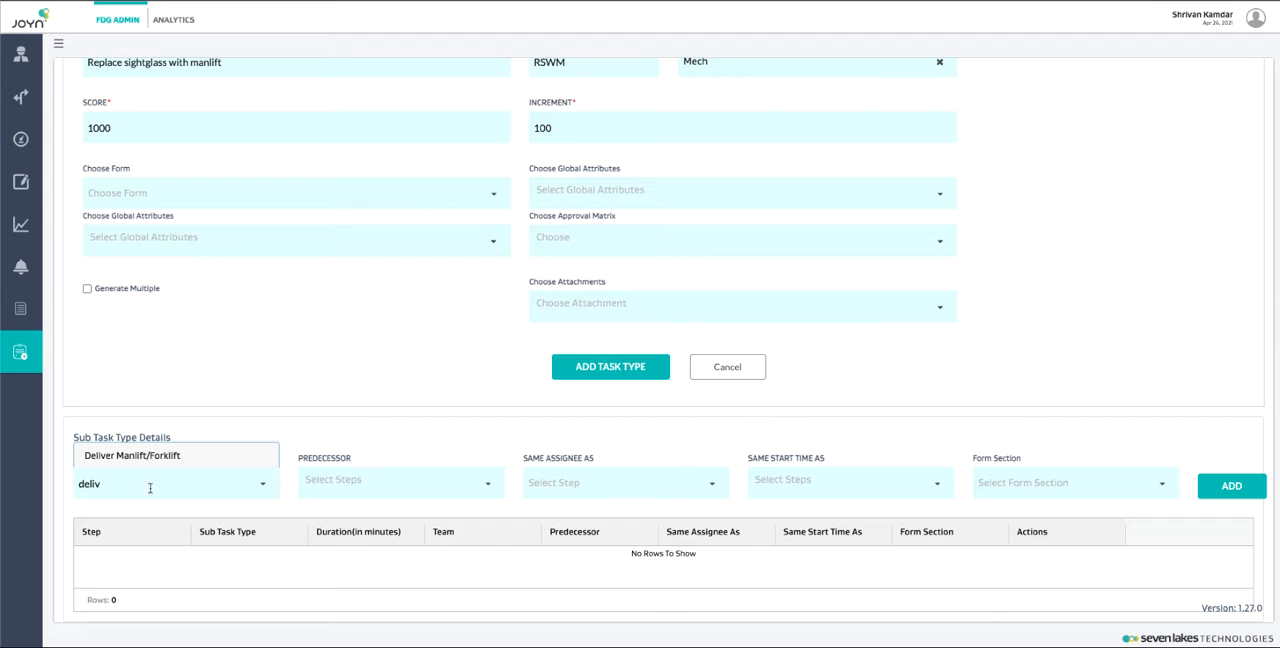
# Step: Add Deliver Manlift/Forklift as the first subtask, and De-energize\LOTO as the second with step 1 as its predecessor
pyautogui.click(161, 461)
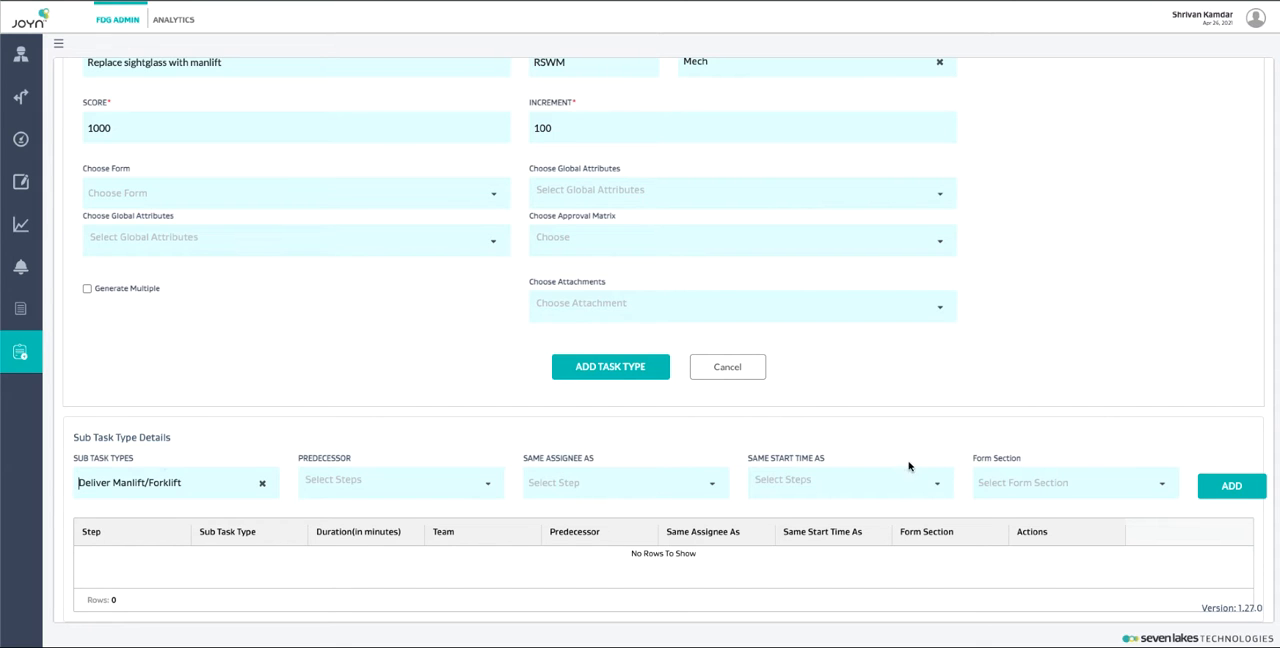
pyautogui.click(1240, 487)
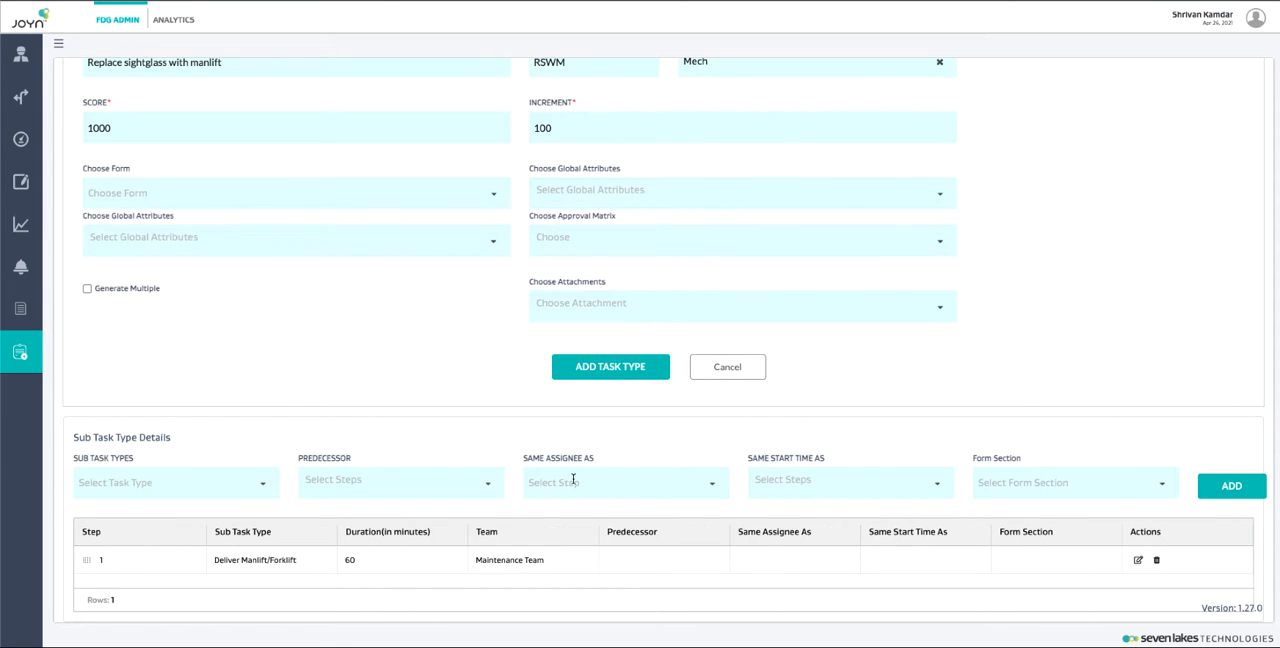
pyautogui.click(226, 474)
pyautogui.write('de-')
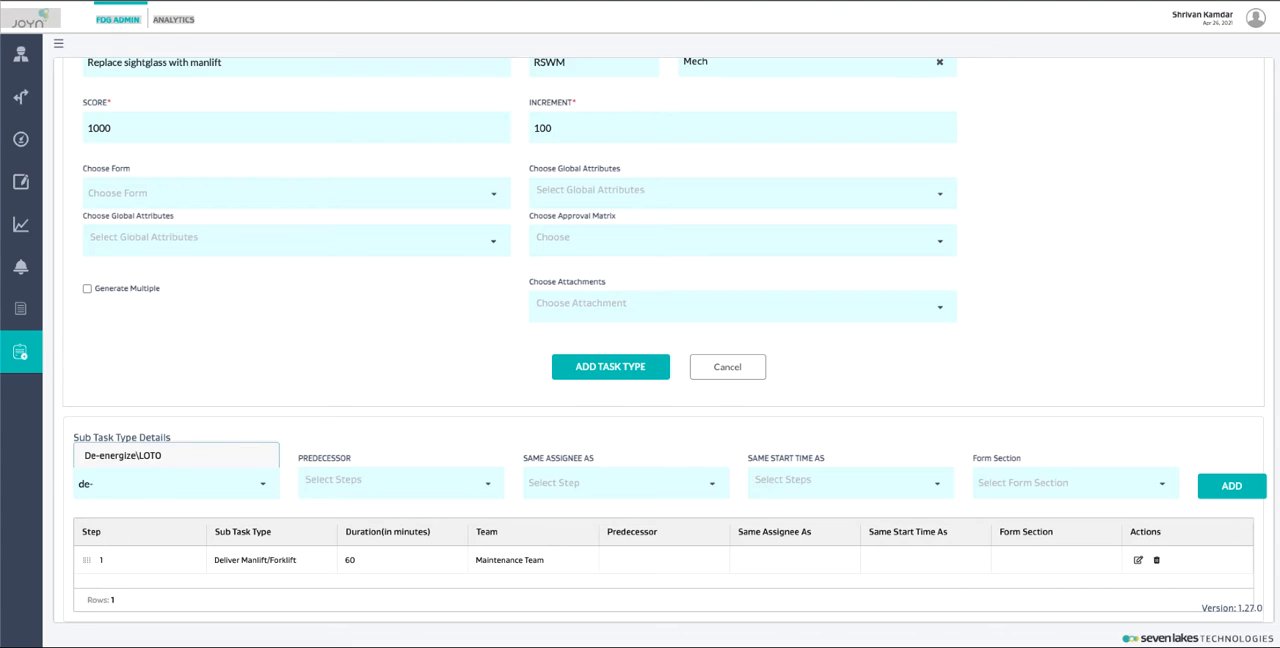
pyautogui.click(188, 465)
pyautogui.click(380, 480)
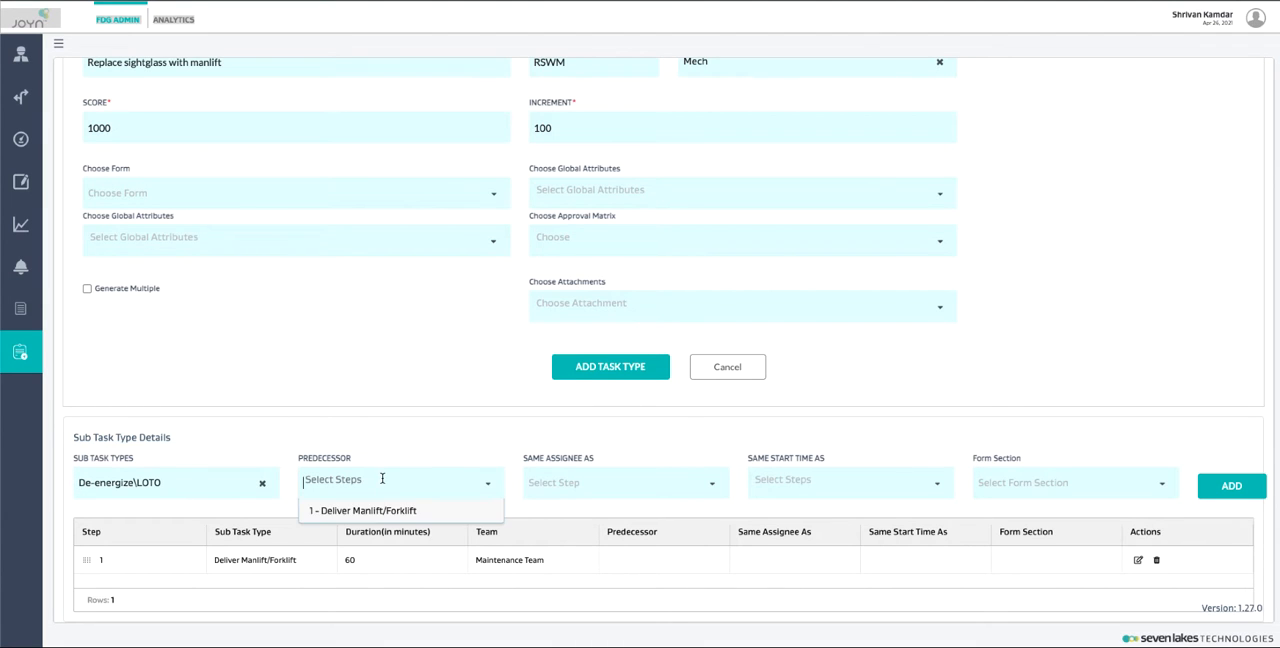
pyautogui.click(370, 508)
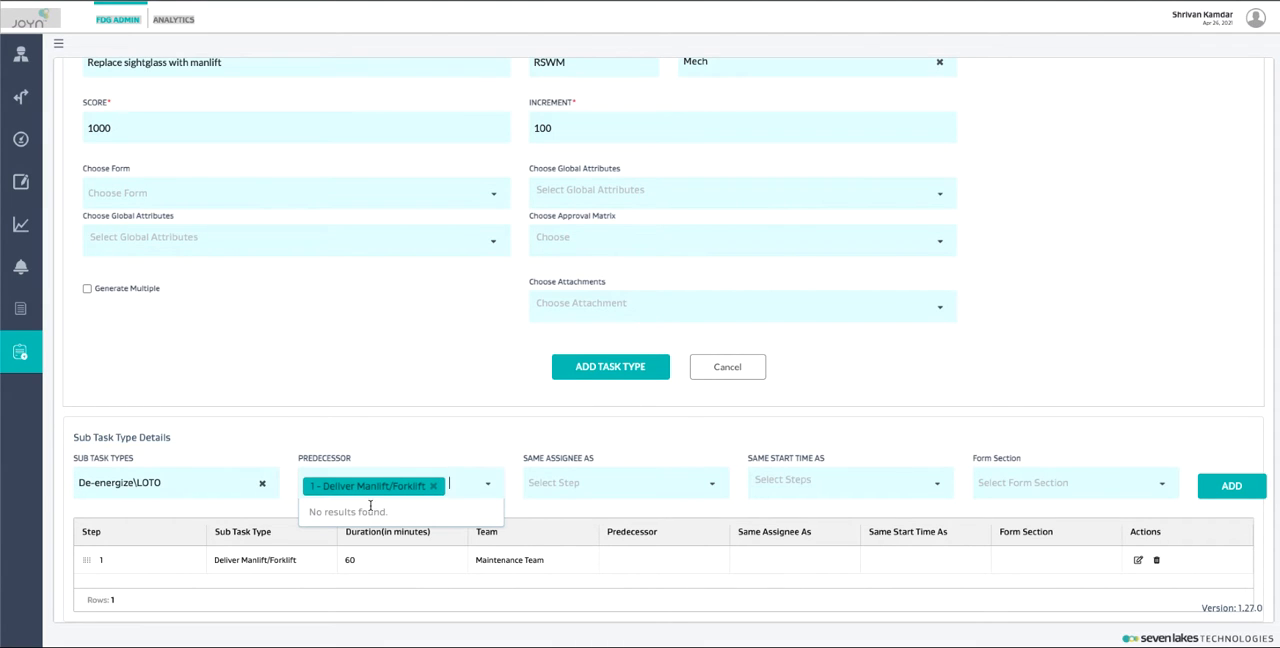
pyautogui.click(1231, 485)
pyautogui.scroll(-1, 1066, 417)
pyautogui.scroll(1, 1066, 417)
# Step: Add the subtask REPLACE SIGHTGLASS, 4' with 2 - De-energize\LOTO as its predecessor
pyautogui.click(143, 482)
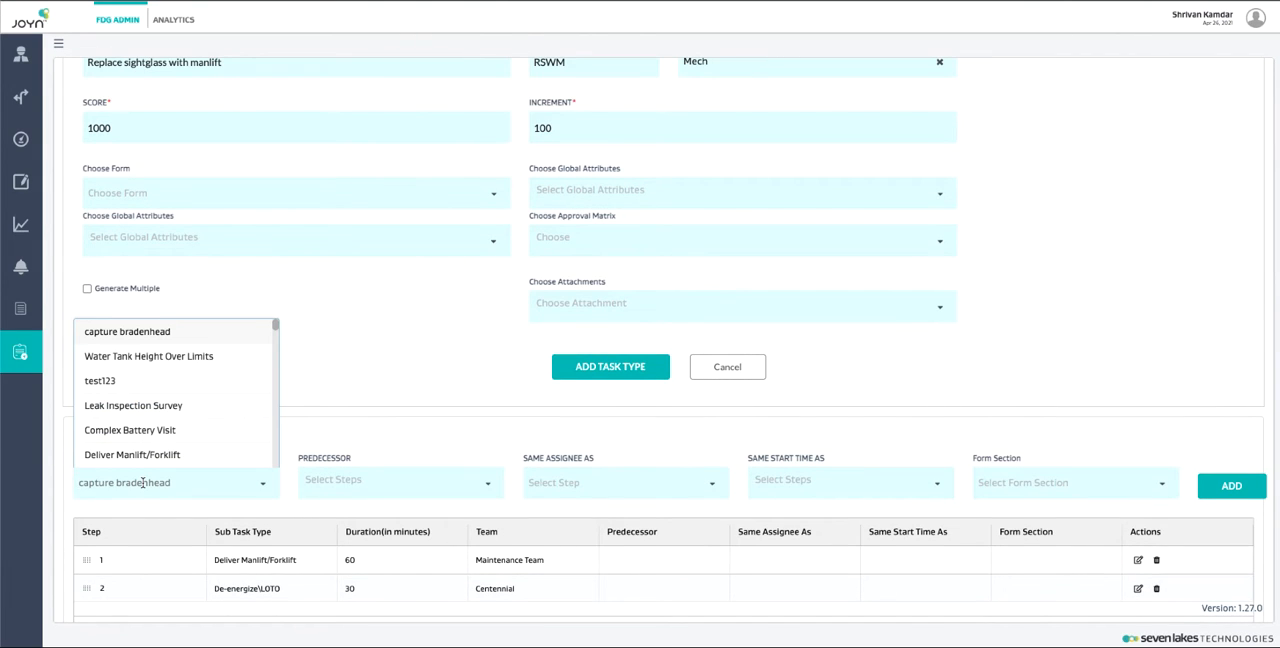
pyautogui.write('repl')
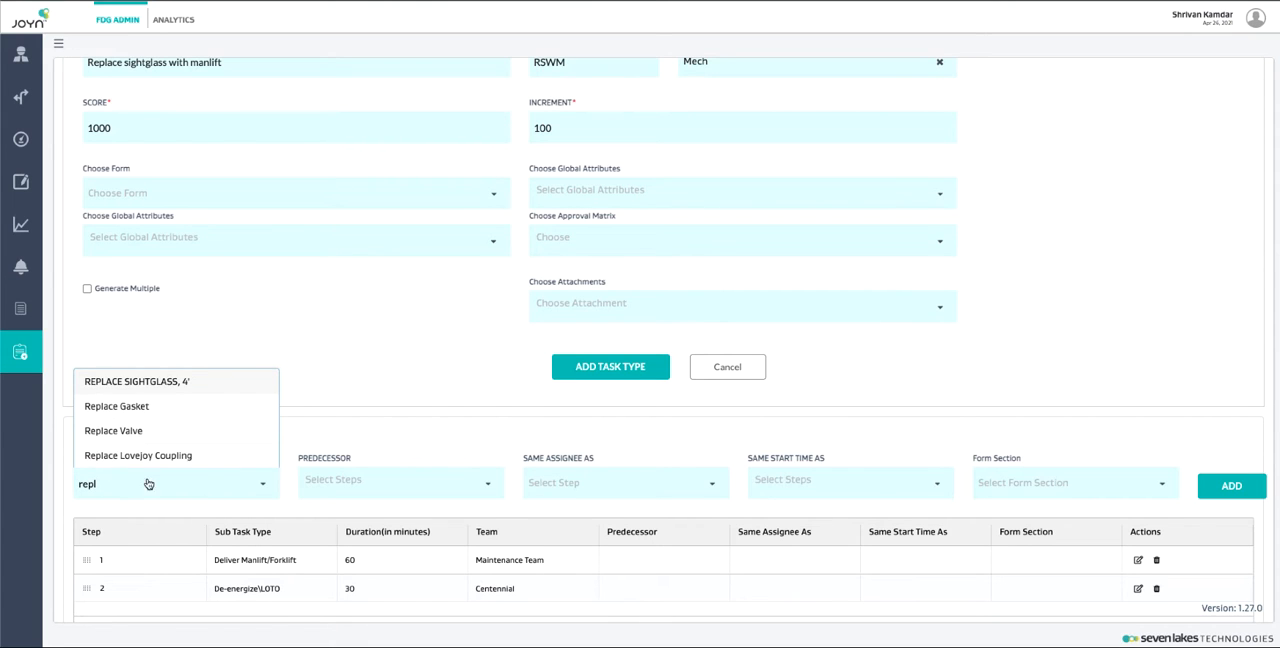
pyautogui.click(169, 392)
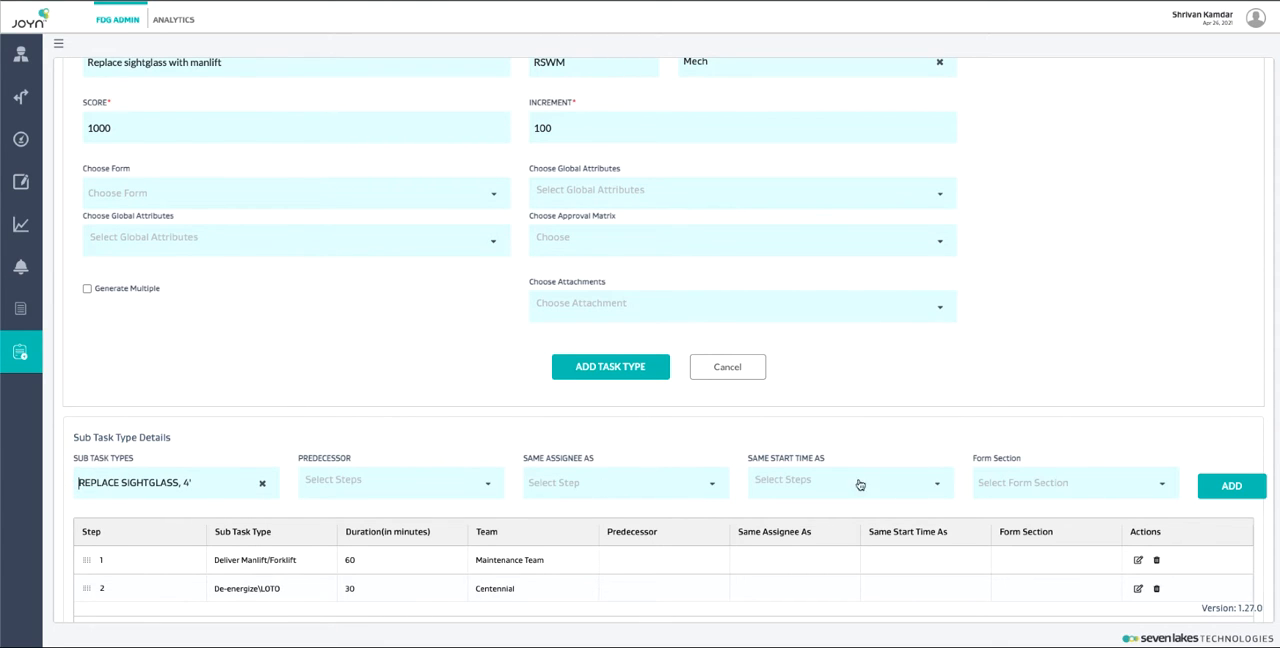
pyautogui.click(338, 481)
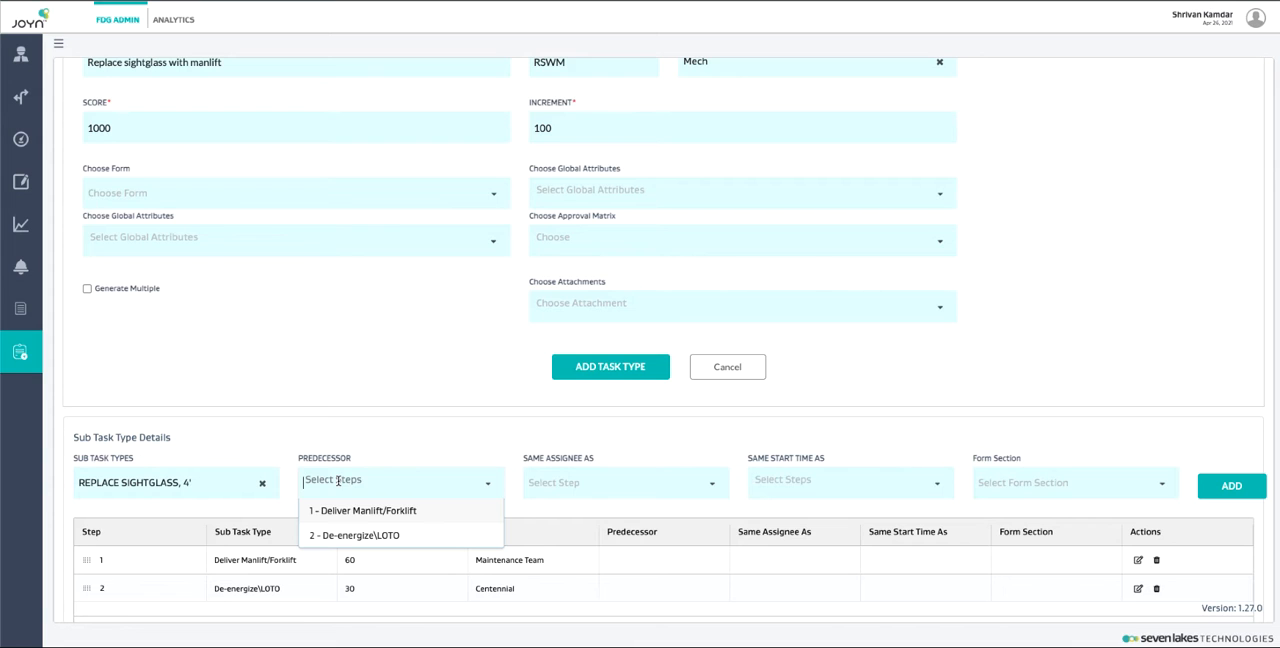
pyautogui.click(359, 535)
pyautogui.click(1230, 481)
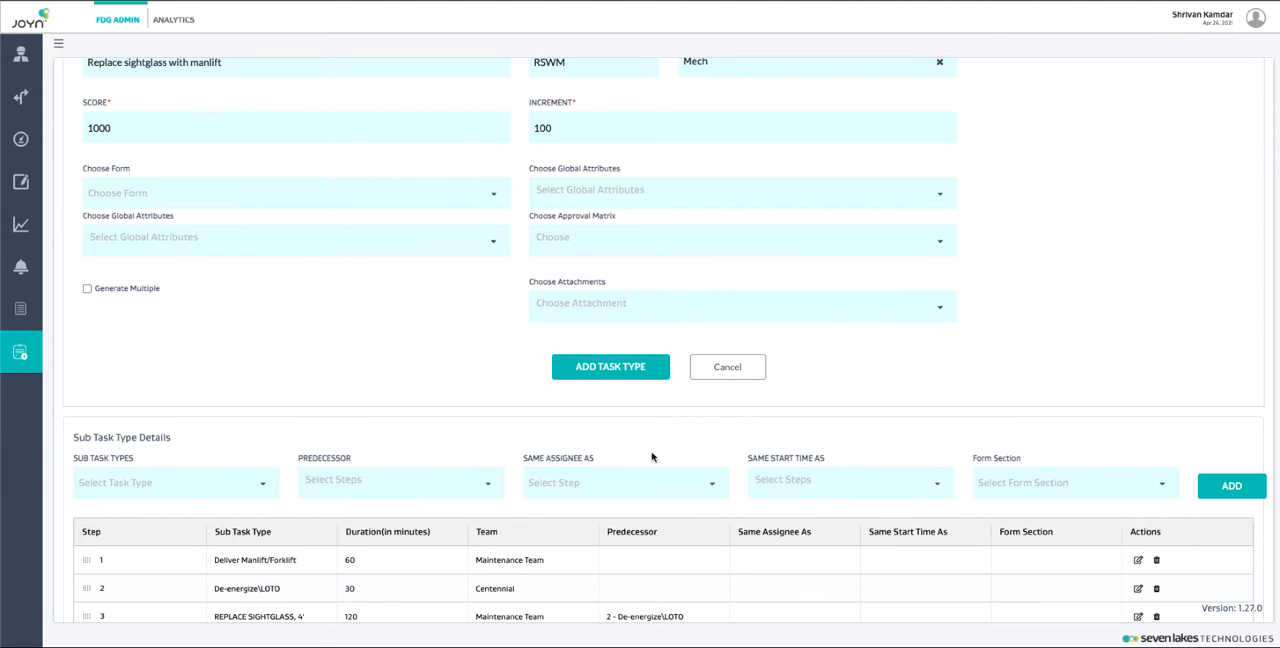
# Step: Add the Re-energize subtask with 3 - REPLACE SIGHTGLASS, 4' as its predecessor
pyautogui.scroll(-1, 467, 452)
pyautogui.click(172, 427)
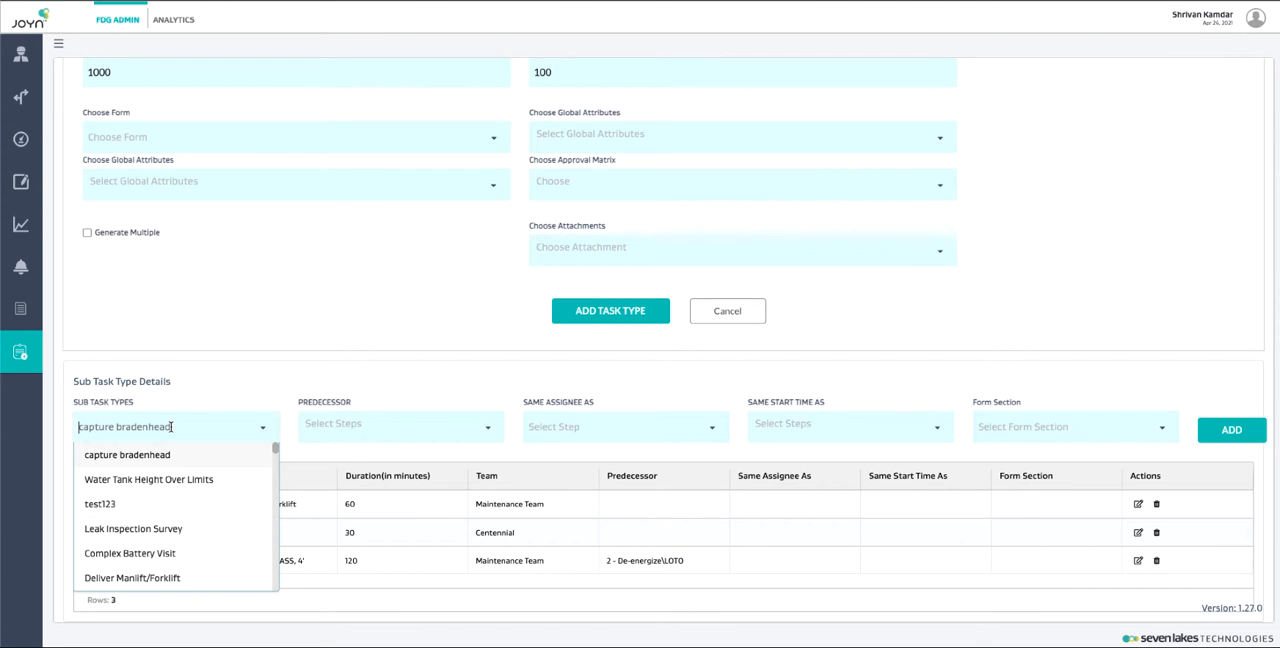
pyautogui.write('re-')
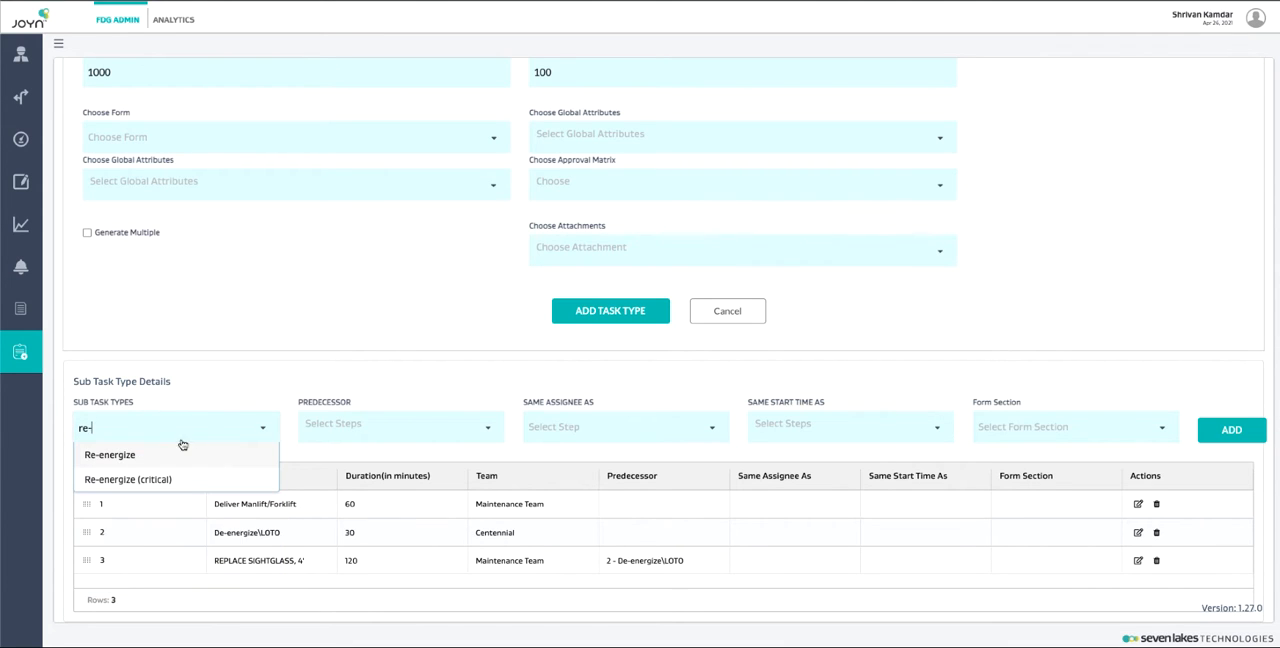
pyautogui.click(154, 459)
pyautogui.click(439, 428)
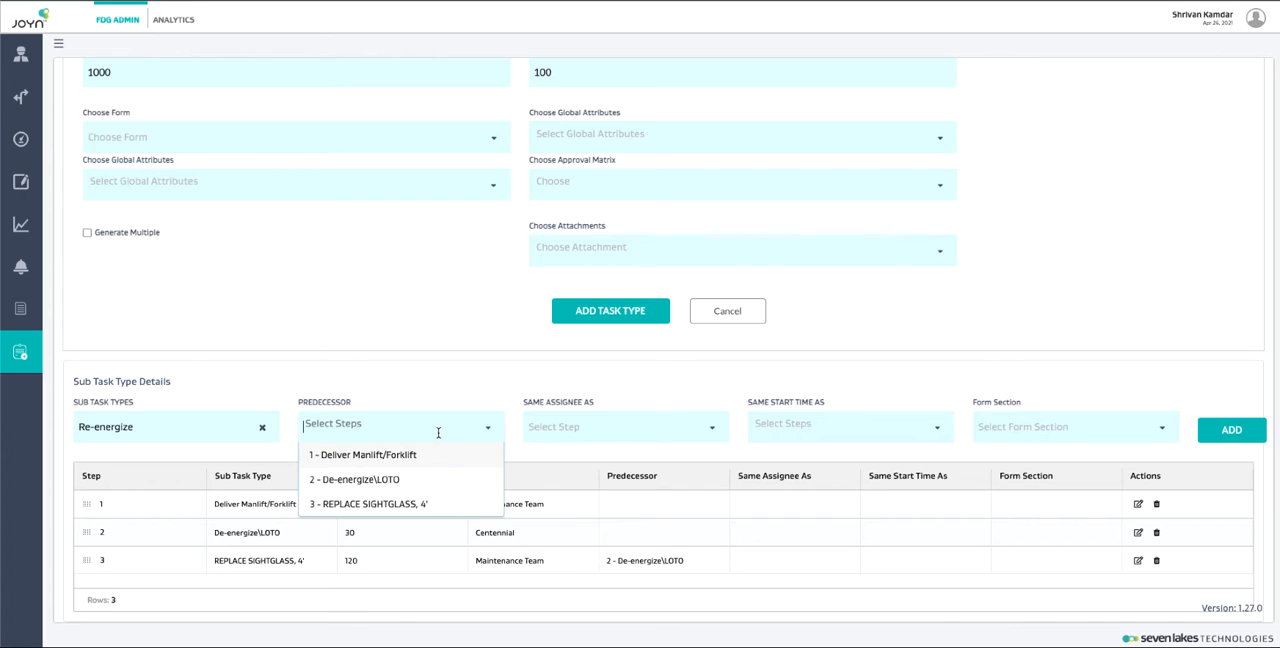
pyautogui.click(396, 503)
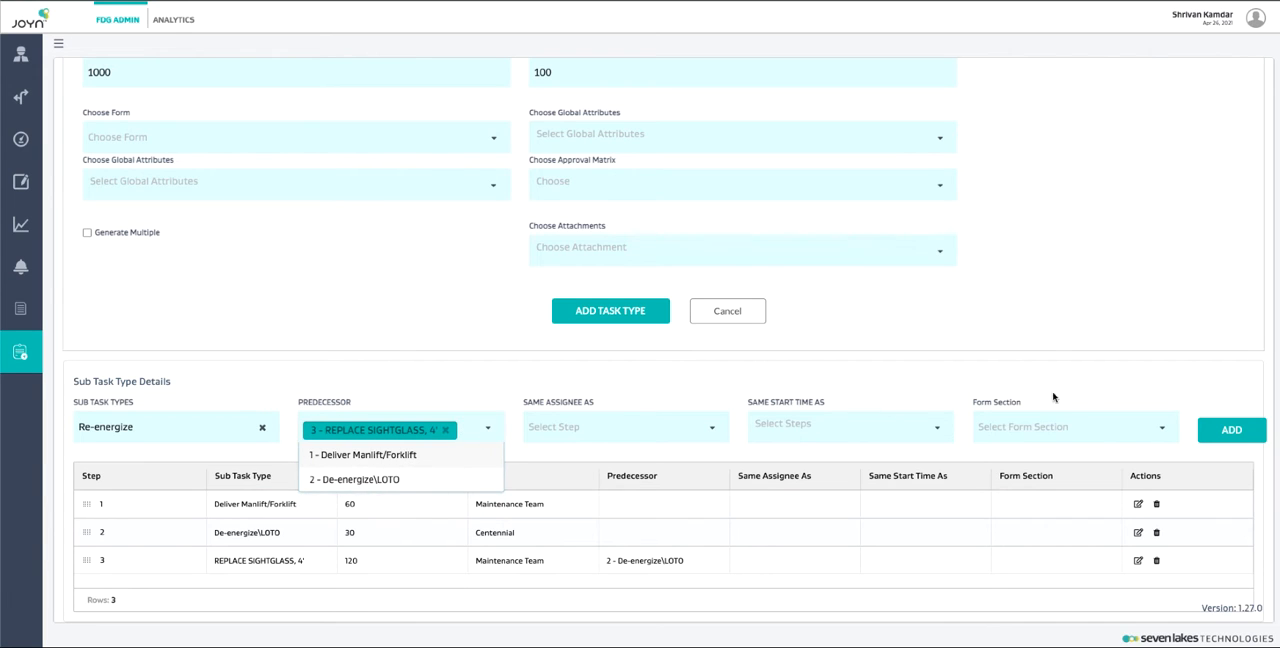
pyautogui.click(1205, 428)
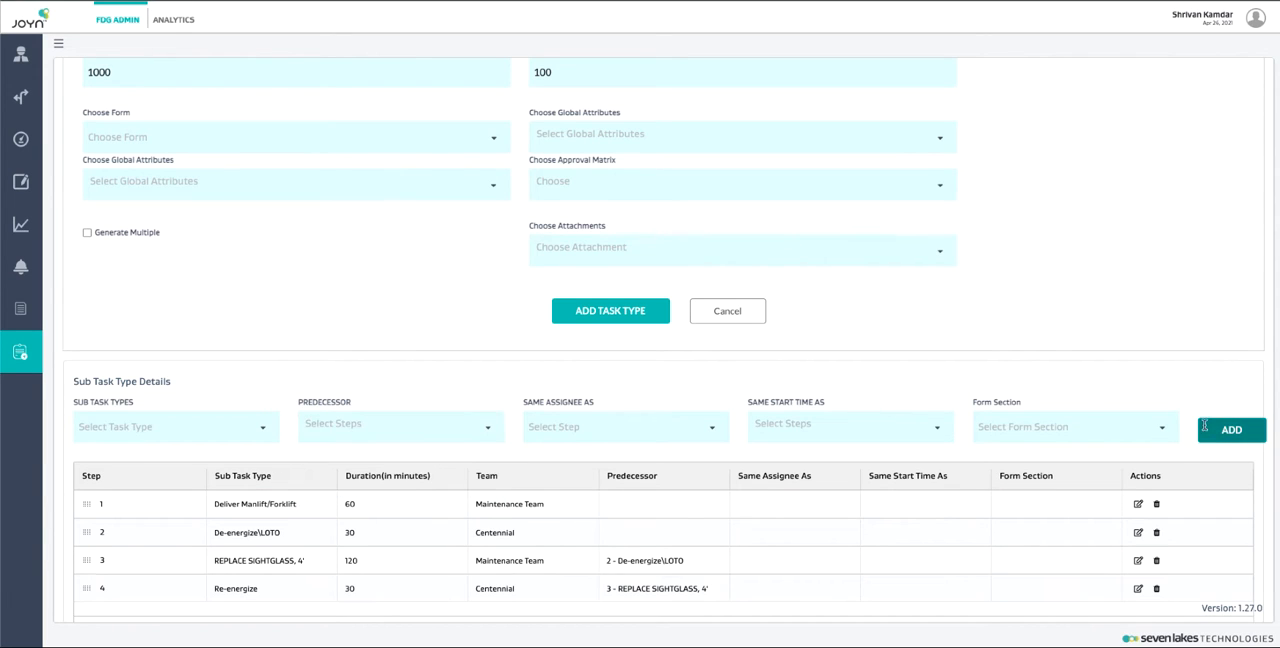
# Step: Add the Release Manlift subtask with 3 - REPLACE SIGHTGLASS, 4' as its predecessor
pyautogui.click(183, 419)
pyautogui.write('rele')
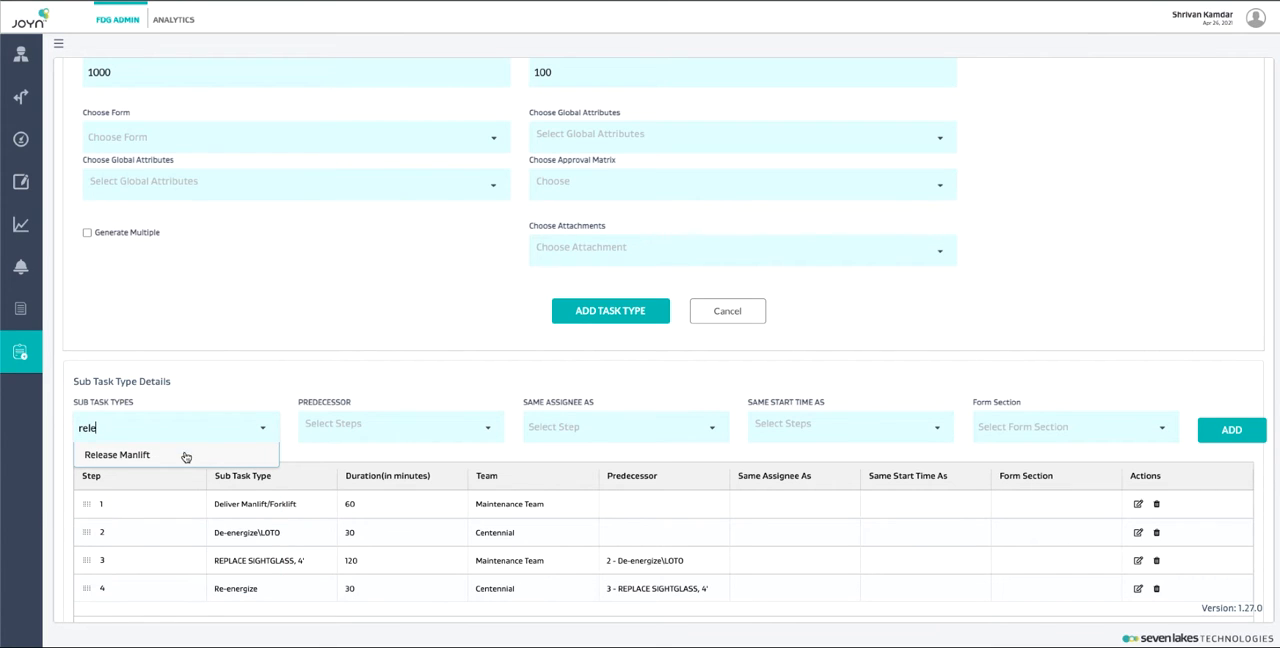
pyautogui.click(185, 456)
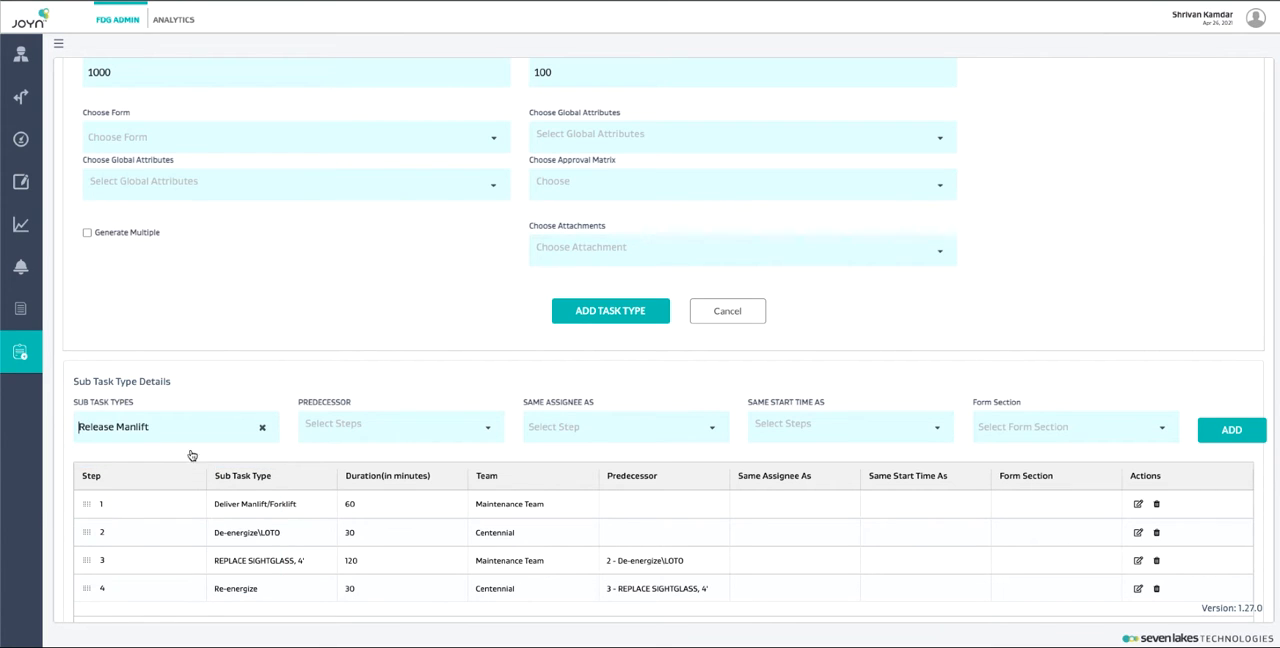
pyautogui.click(362, 426)
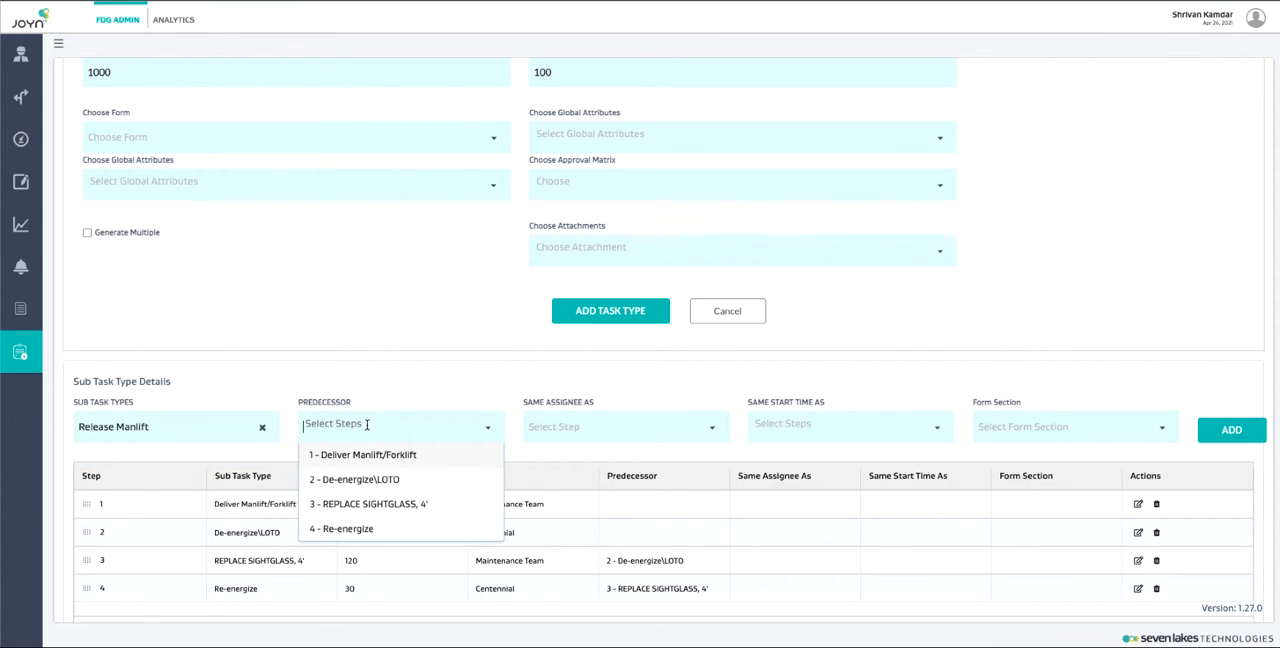
pyautogui.click(378, 505)
pyautogui.click(1024, 360)
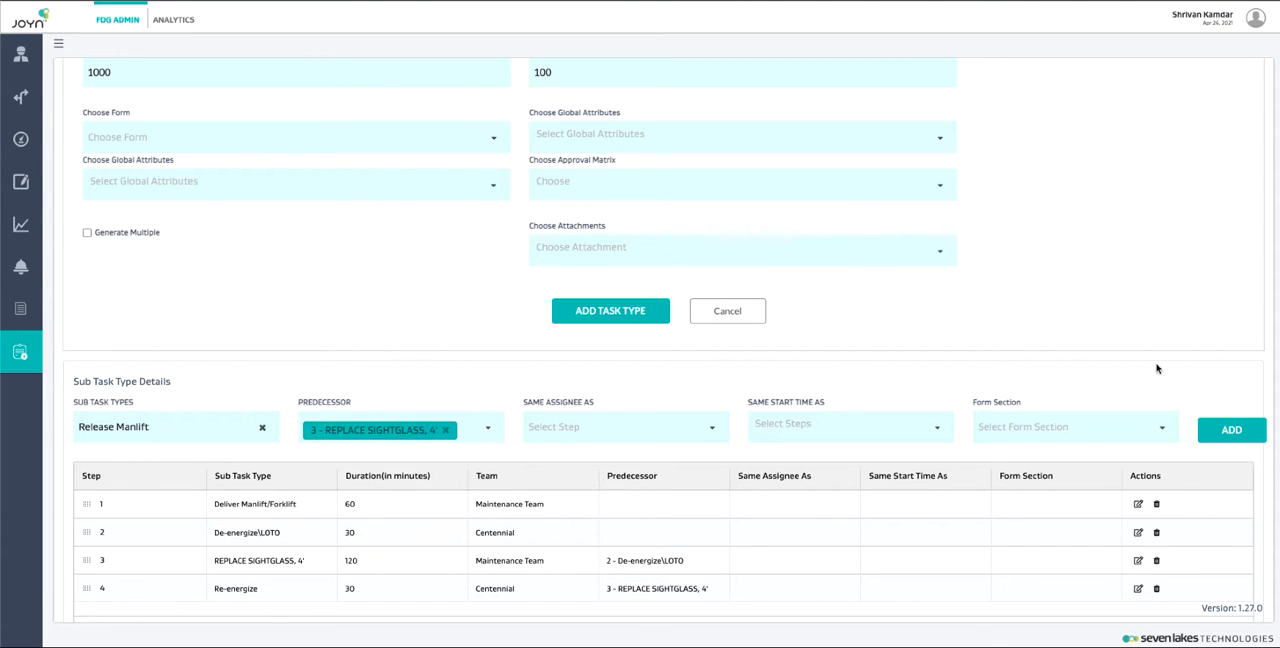
pyautogui.click(1232, 431)
pyautogui.scroll(-2, 1057, 408)
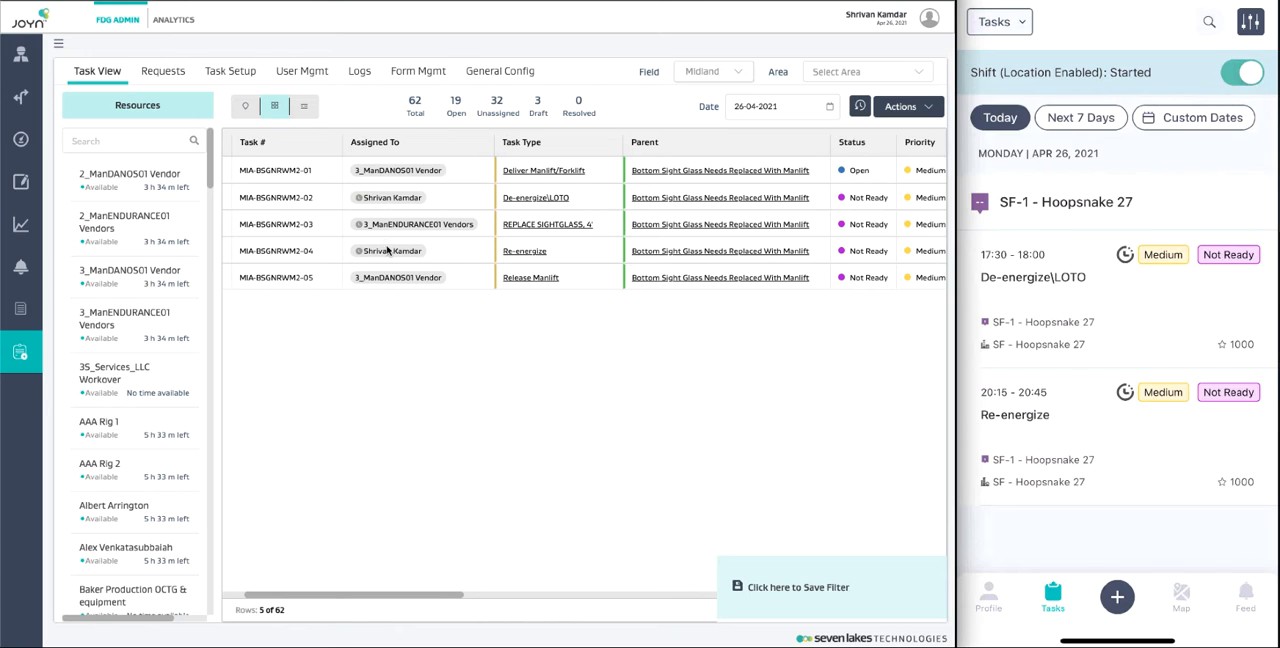
# Step: Review the child tasks of the parent task Bottom Sight Glass Needs Replaced With Manlift and close its details
pyautogui.hscroll(3, 586, 327)
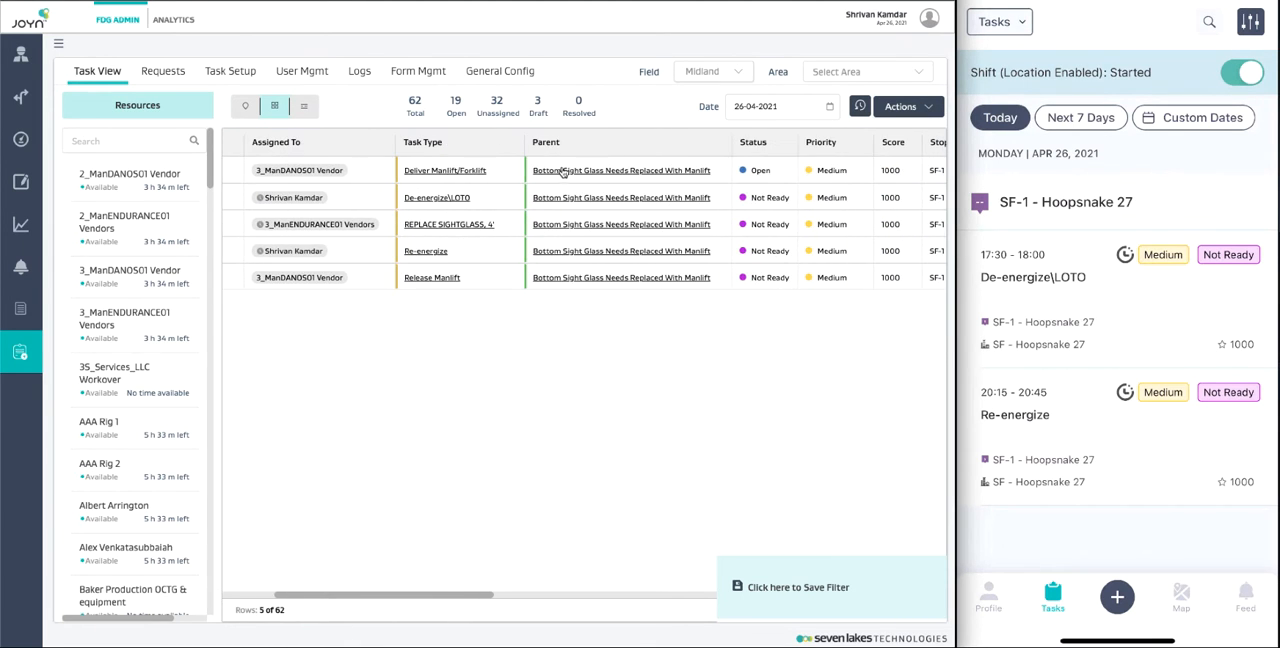
pyautogui.click(562, 171)
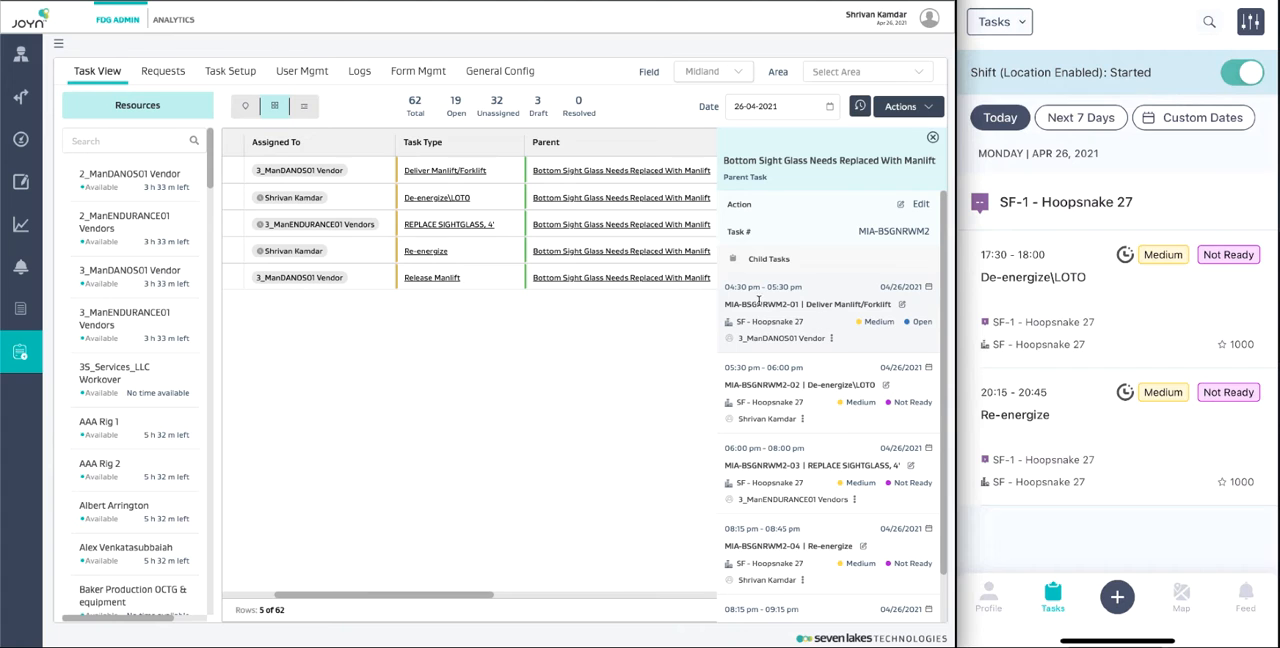
pyautogui.scroll(-1, 769, 336)
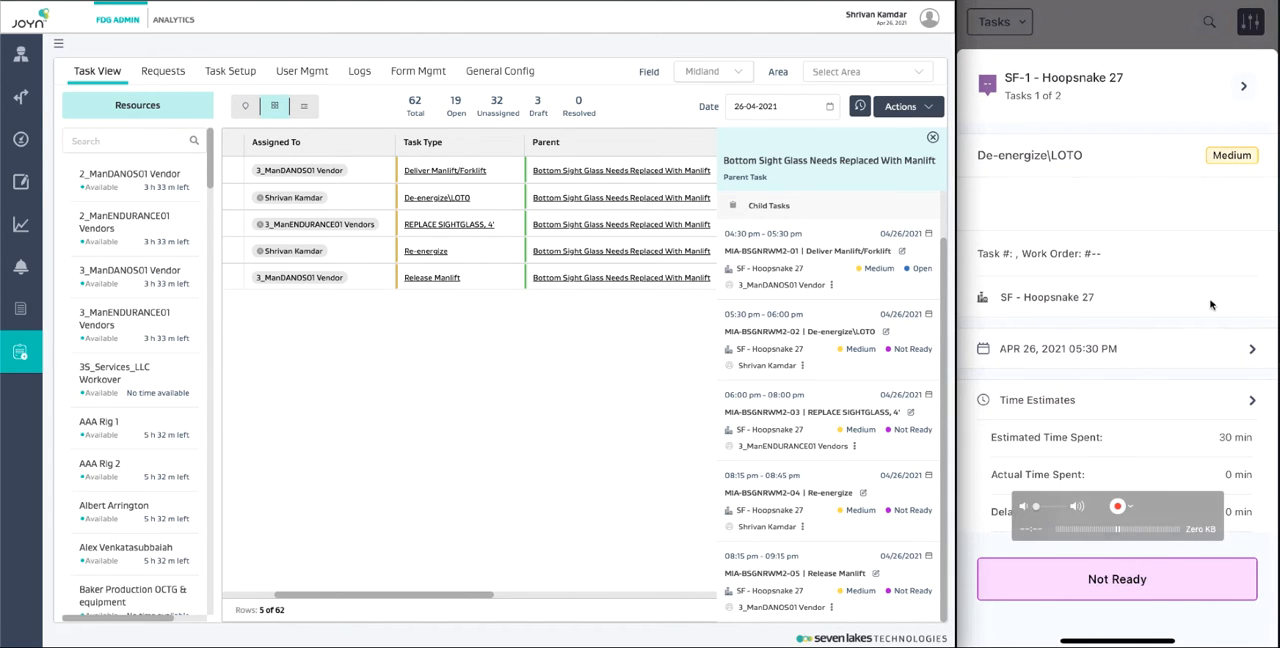
pyautogui.hscroll(2, 587, 364)
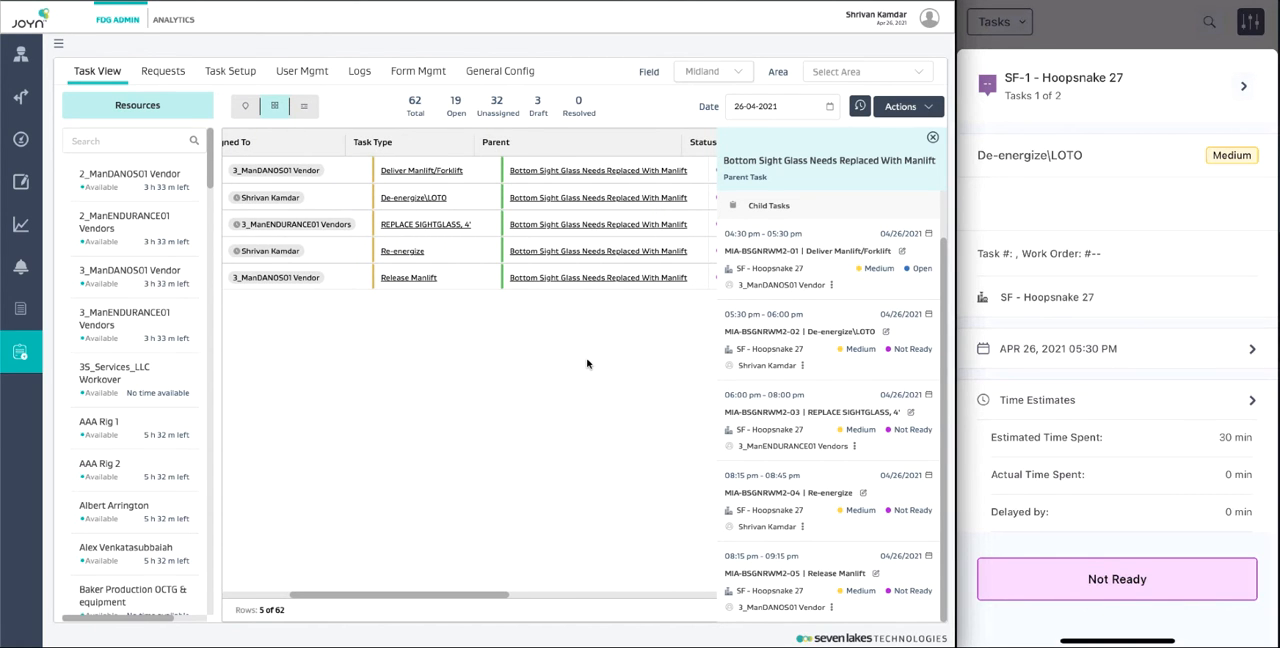
pyautogui.hscroll(-5, 587, 364)
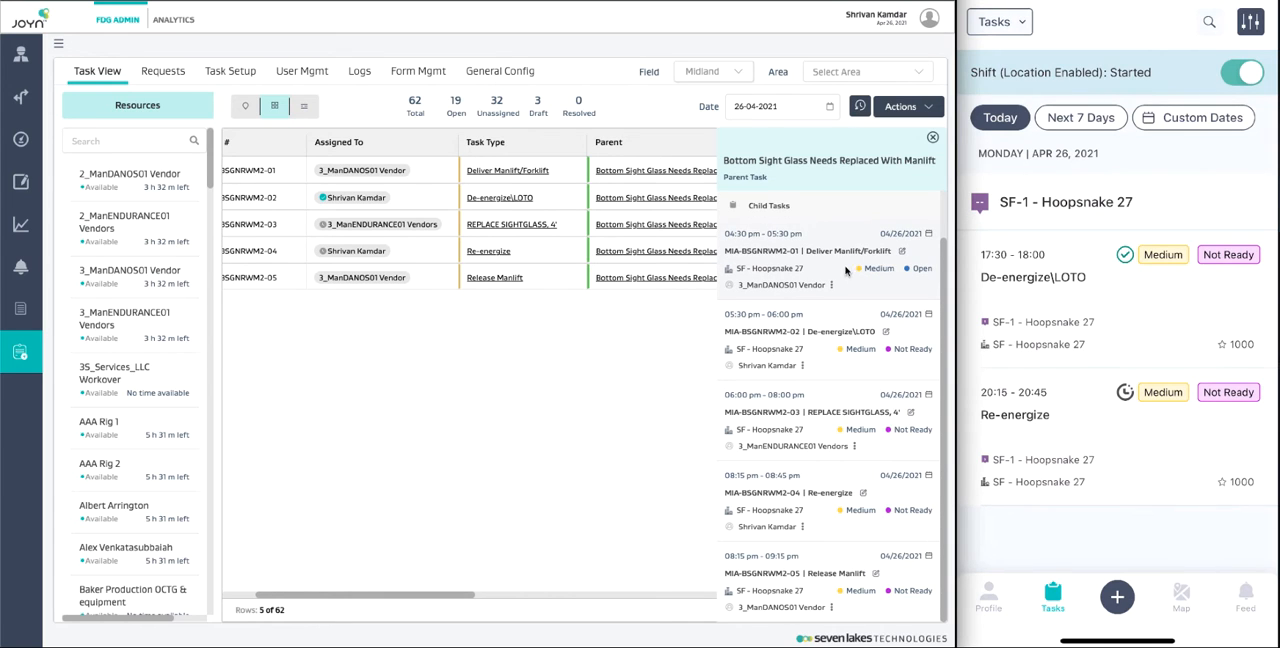
pyautogui.click(933, 139)
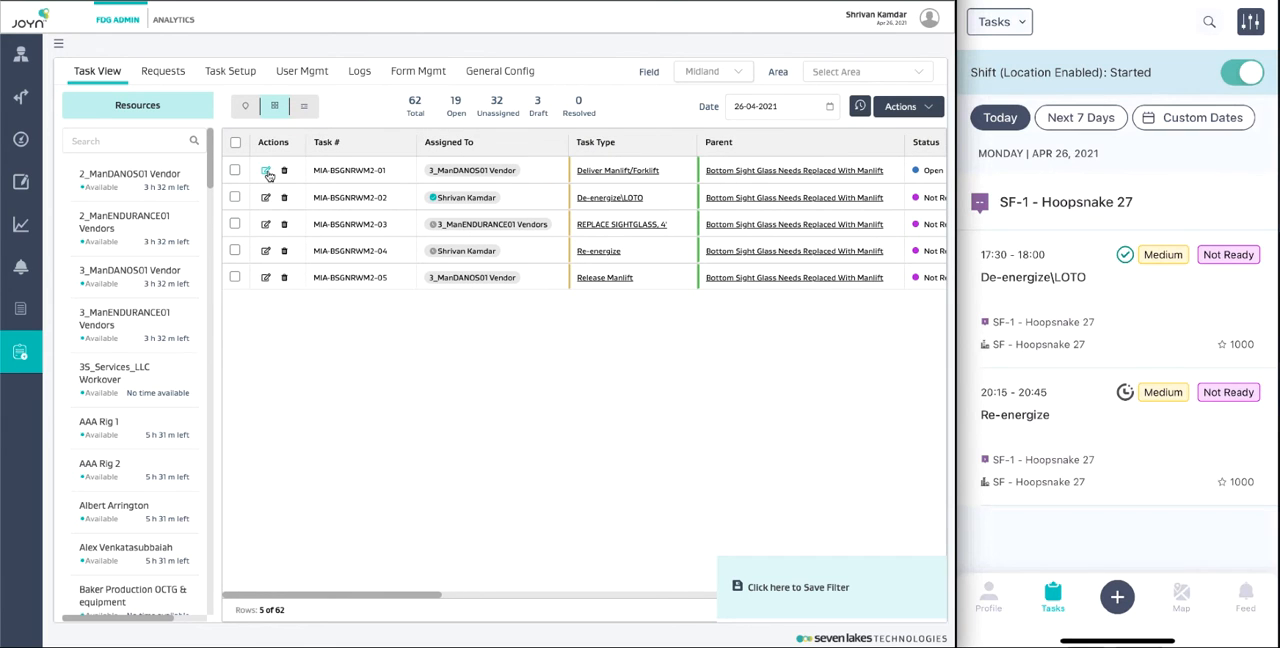
# Step: Open the Deliver Manlift/Forklift task for editing and set its status to Resolved
pyautogui.click(266, 172)
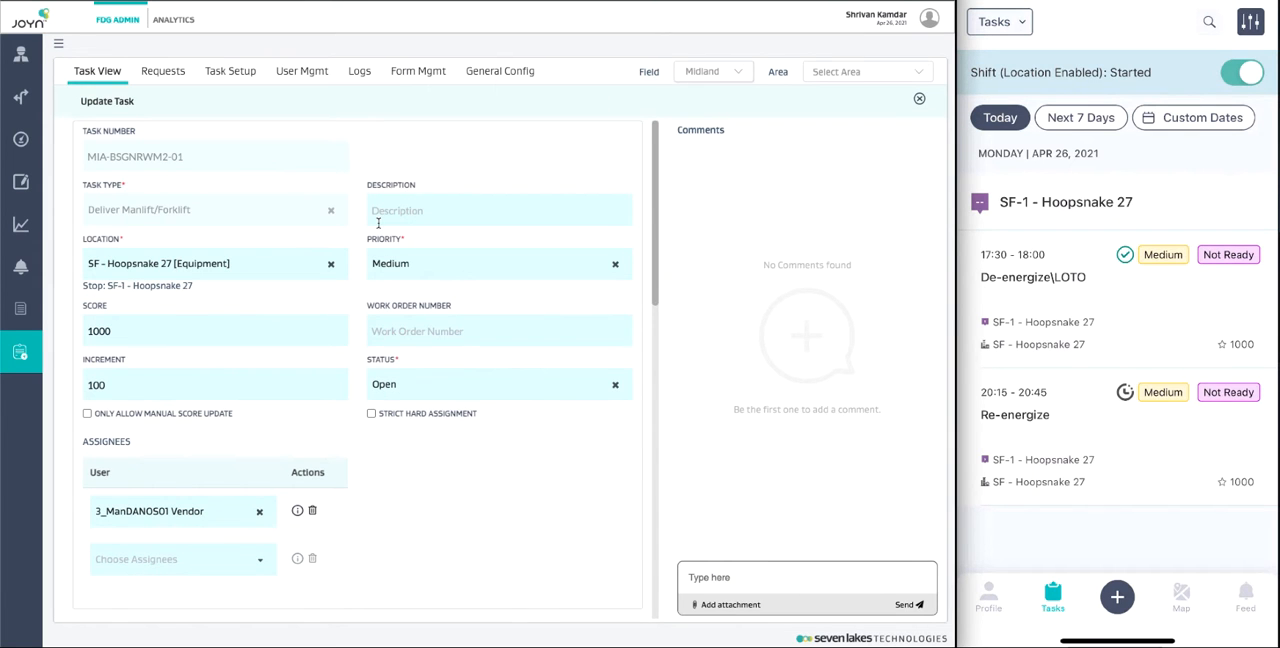
pyautogui.scroll(-2, 422, 480)
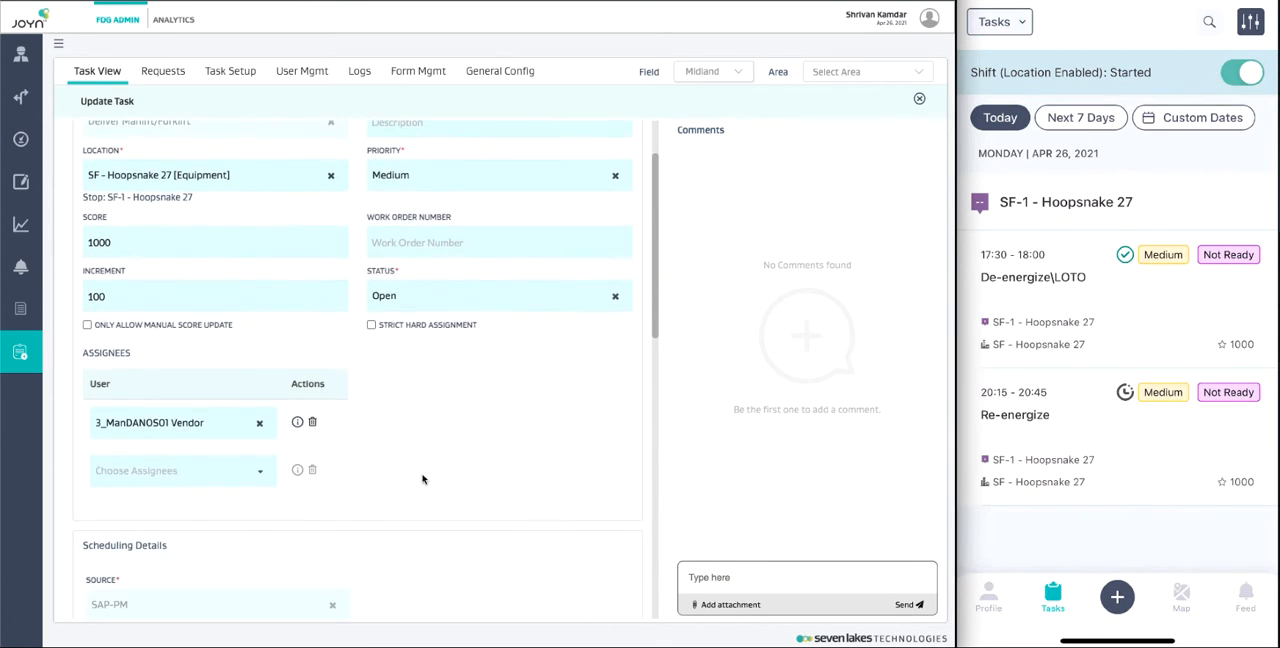
pyautogui.click(427, 296)
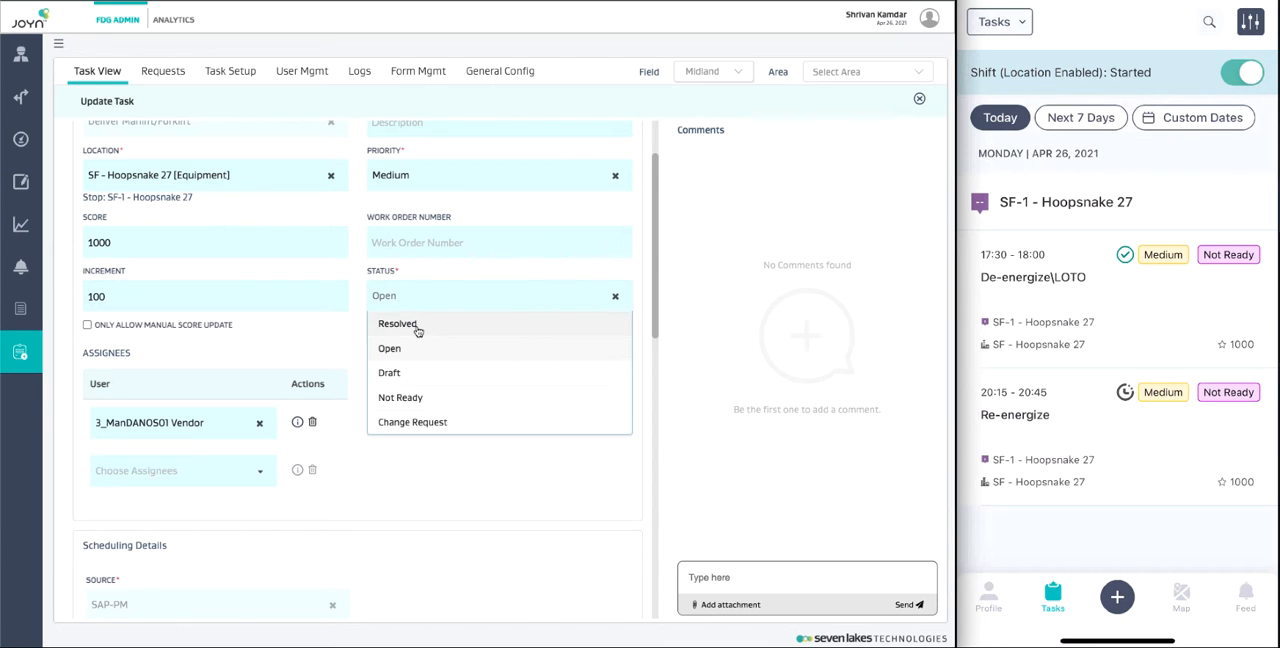
pyautogui.click(416, 327)
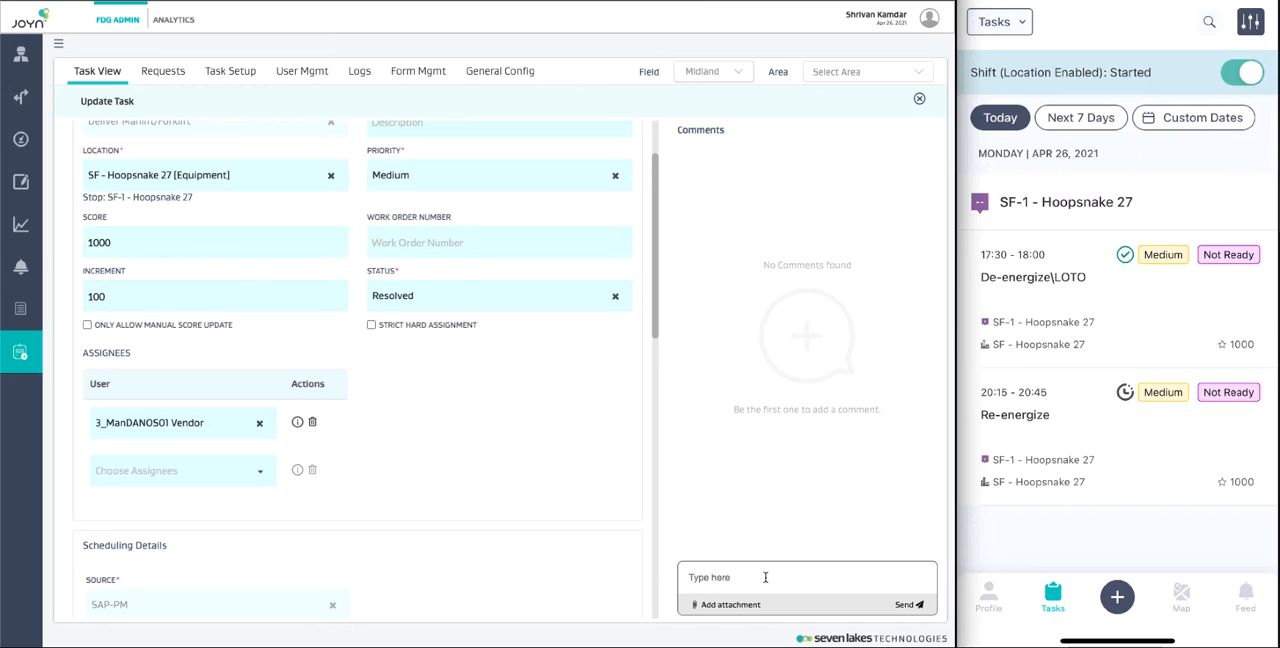
# Step: Post the comment "manlift delivered - please proceed with LOTO" on the task and save the task update
pyautogui.write('manlift delivered - please proceed wi')
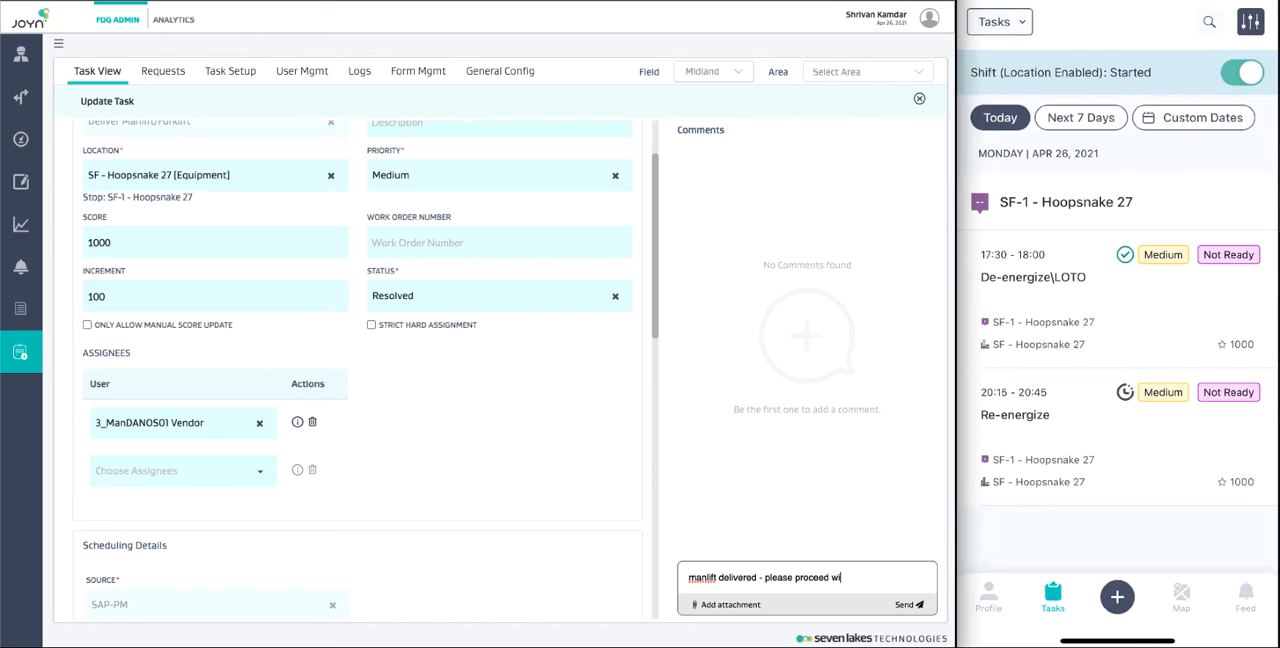
pyautogui.write('th LOTO')
pyautogui.click(911, 606)
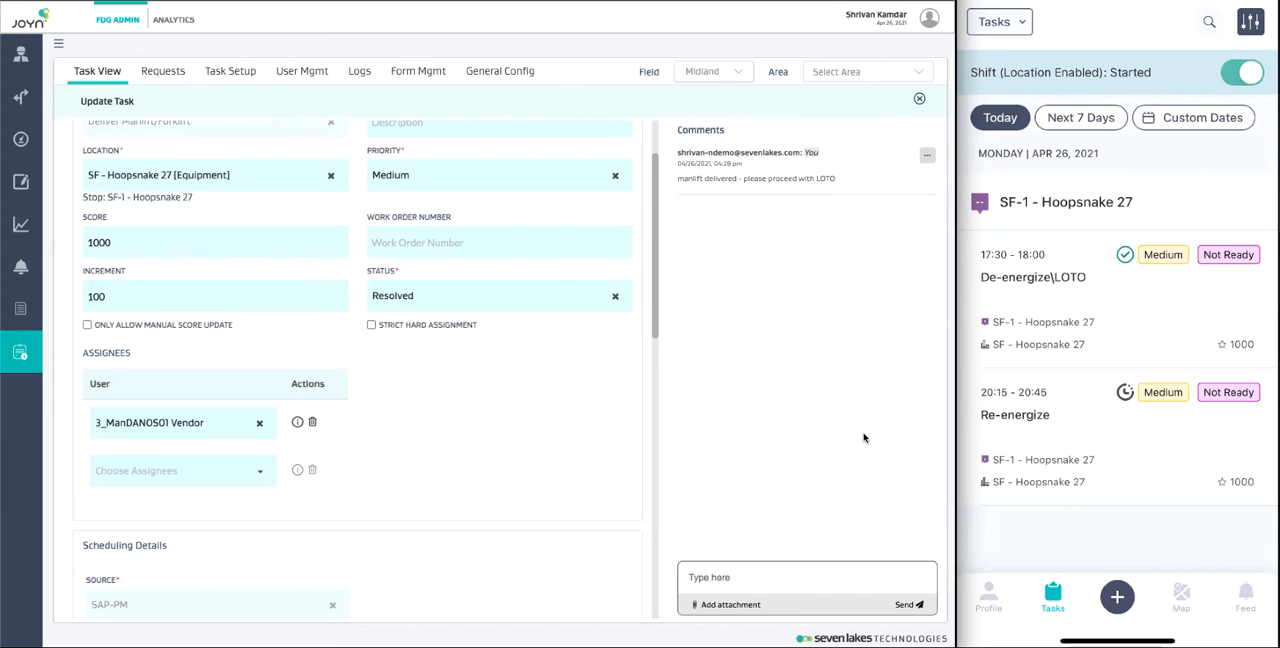
pyautogui.scroll(-10, 619, 395)
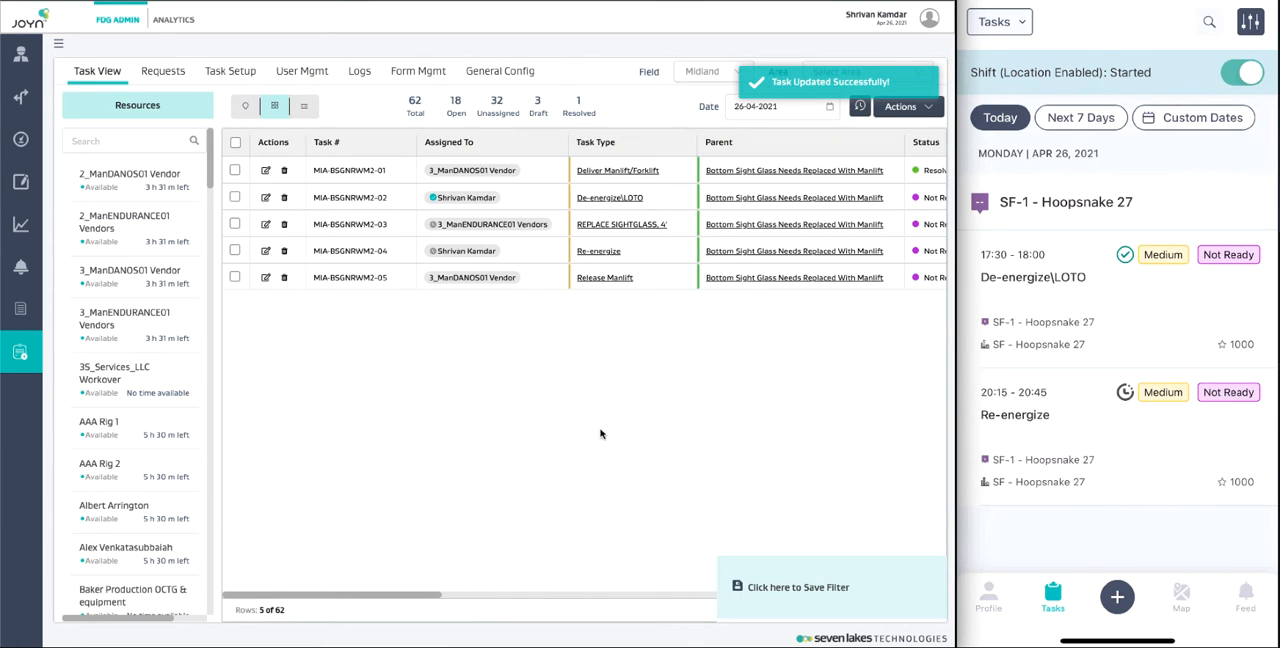
# Step: In the mobile view, open the comments of the De-energize\LOTO task and write "Completing lockout/tagout"
pyautogui.hscroll(3, 600, 433)
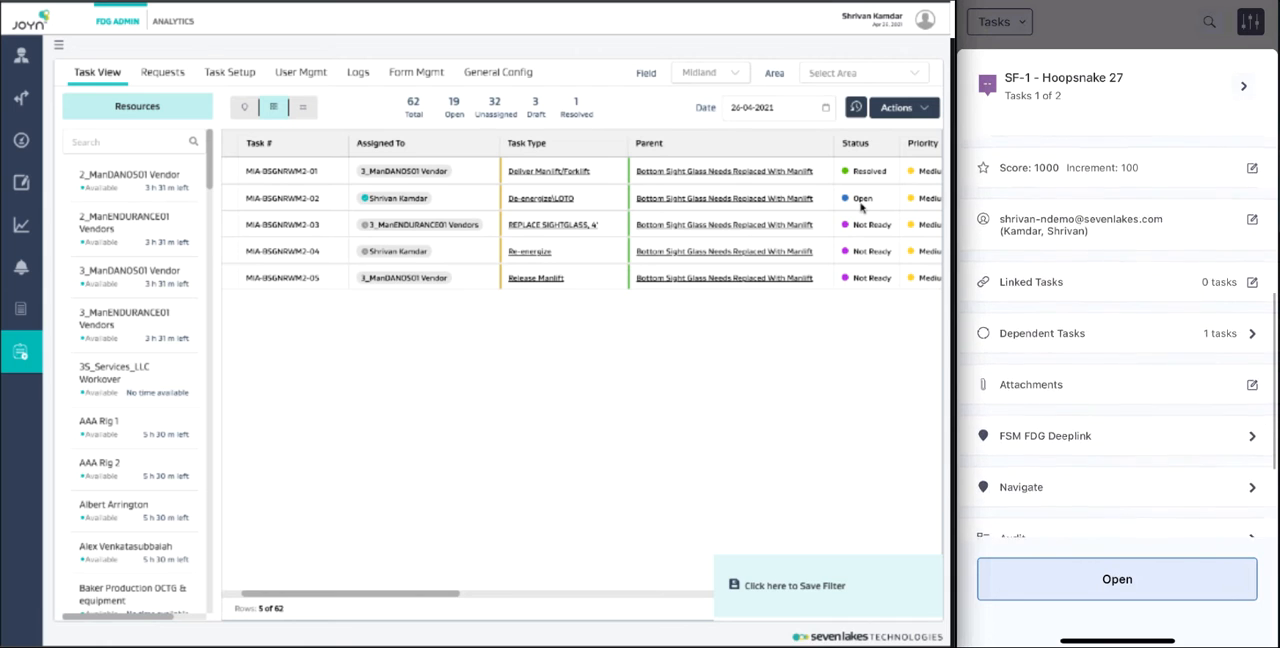
pyautogui.scroll(-1, 1117, 330)
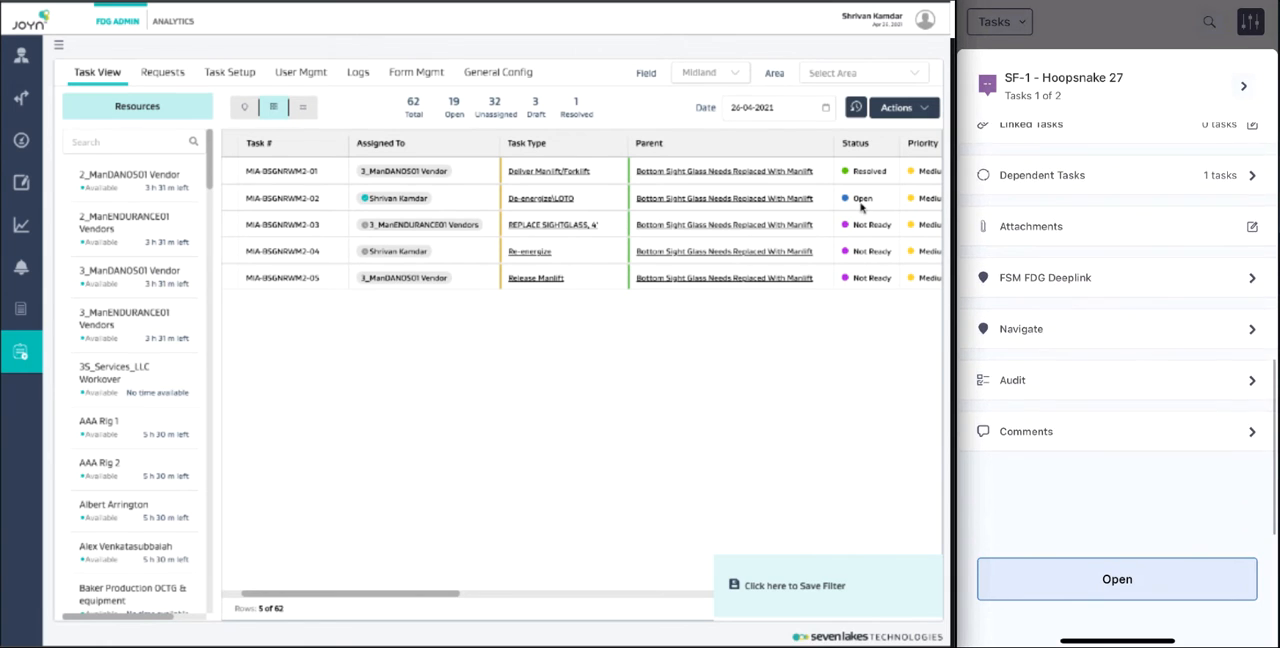
pyautogui.click(1117, 432)
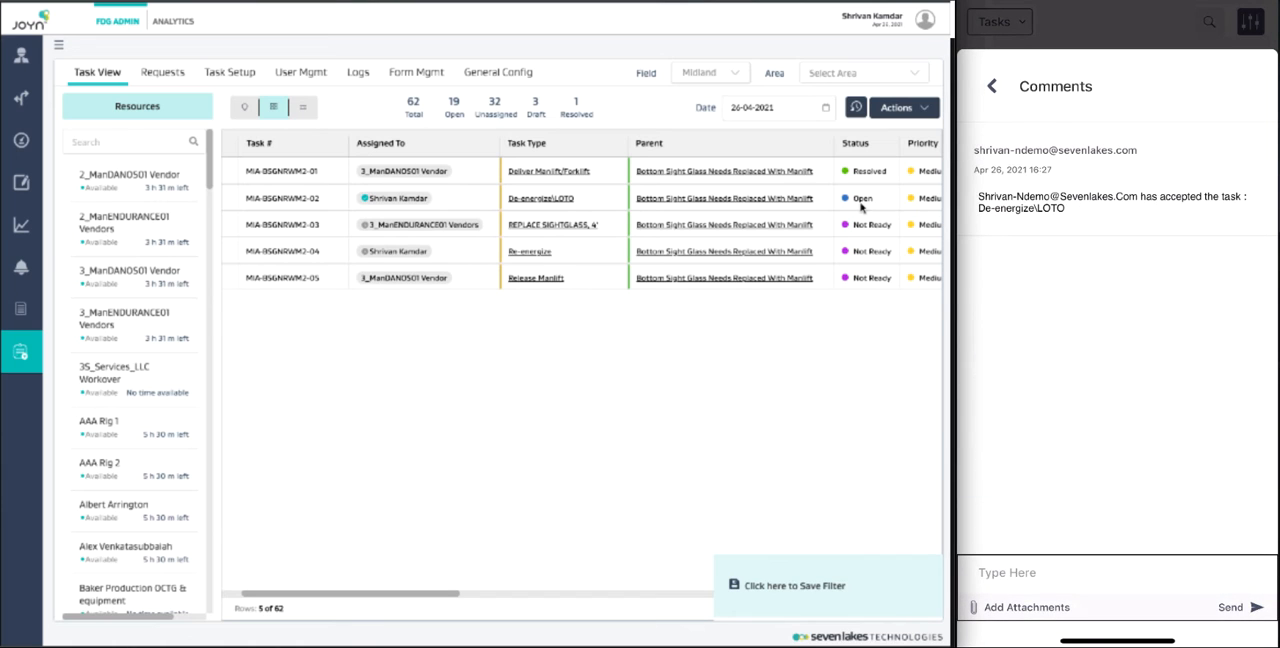
pyautogui.click(1007, 572)
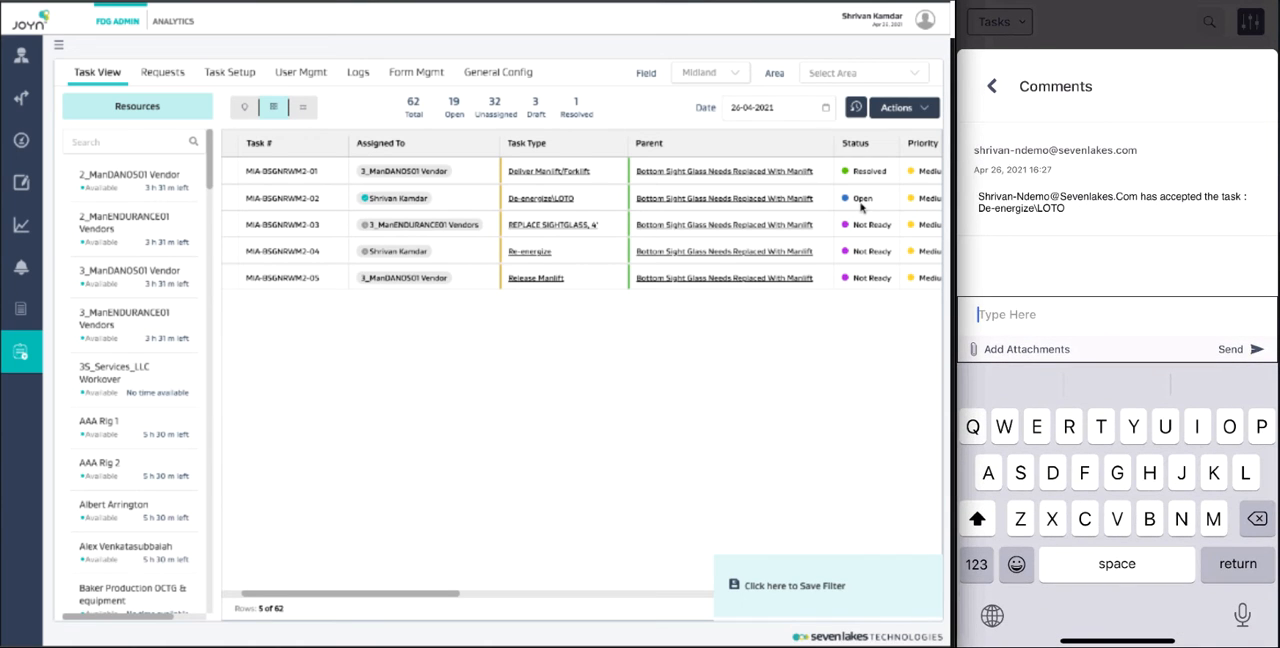
pyautogui.write('Completing')
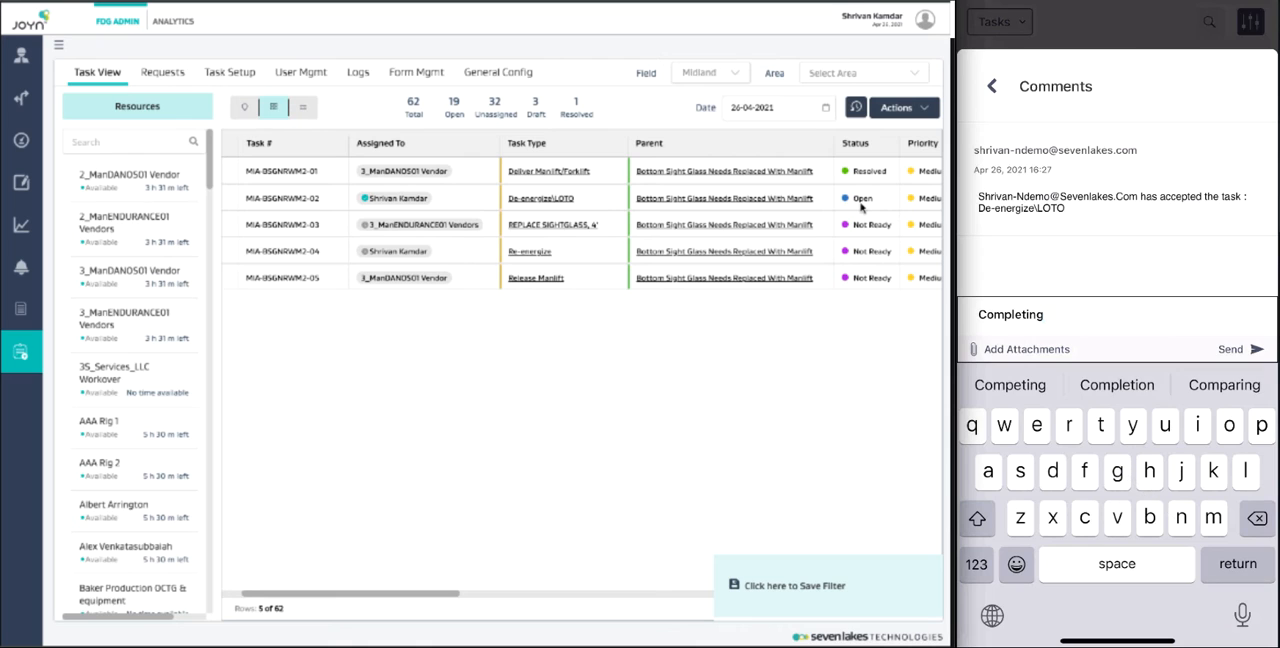
pyautogui.write(' lockou')
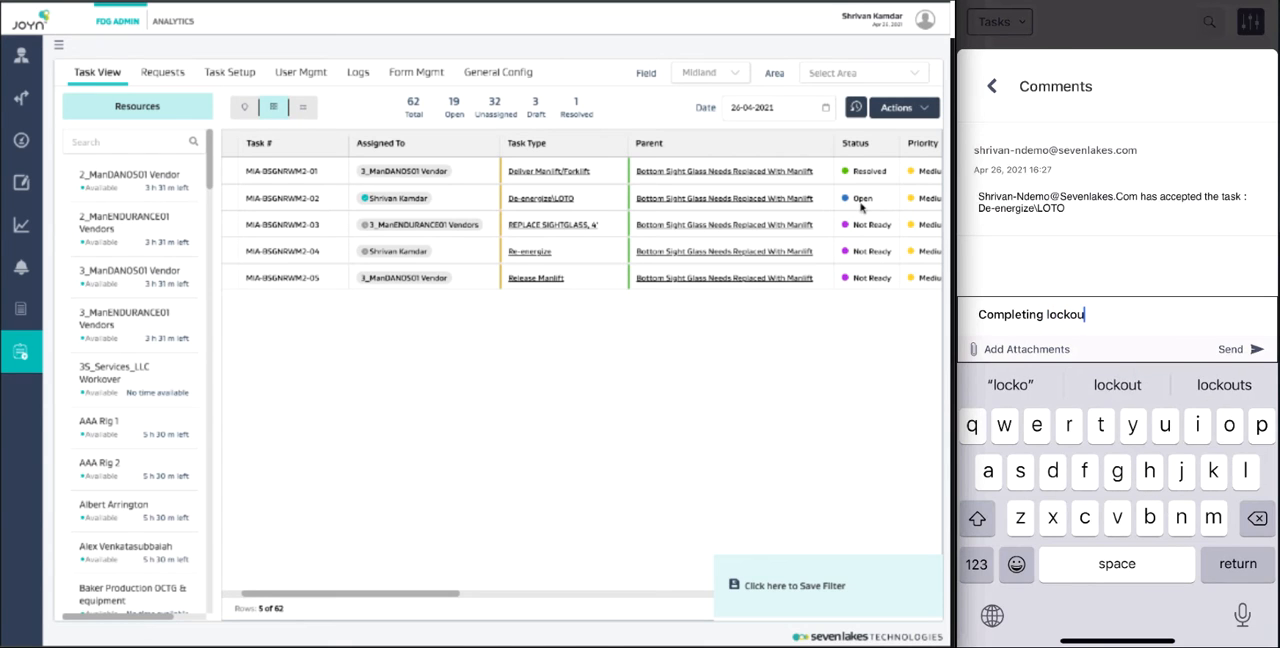
pyautogui.write('t/t')
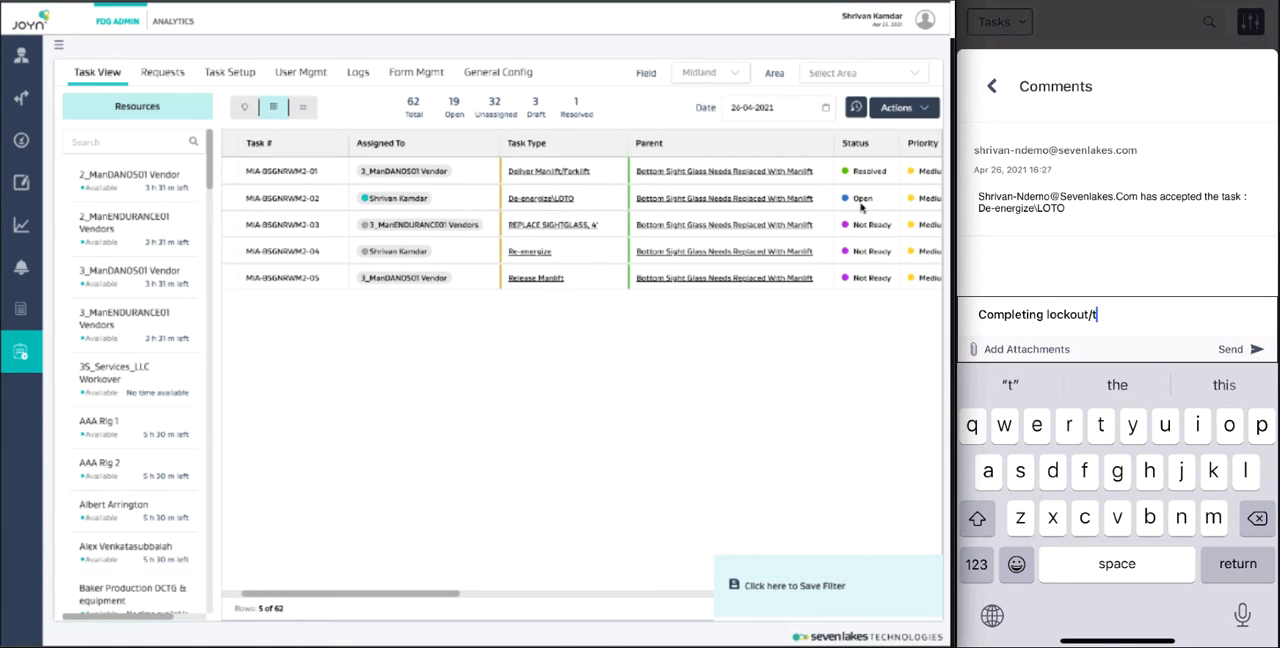
pyautogui.write('agout')
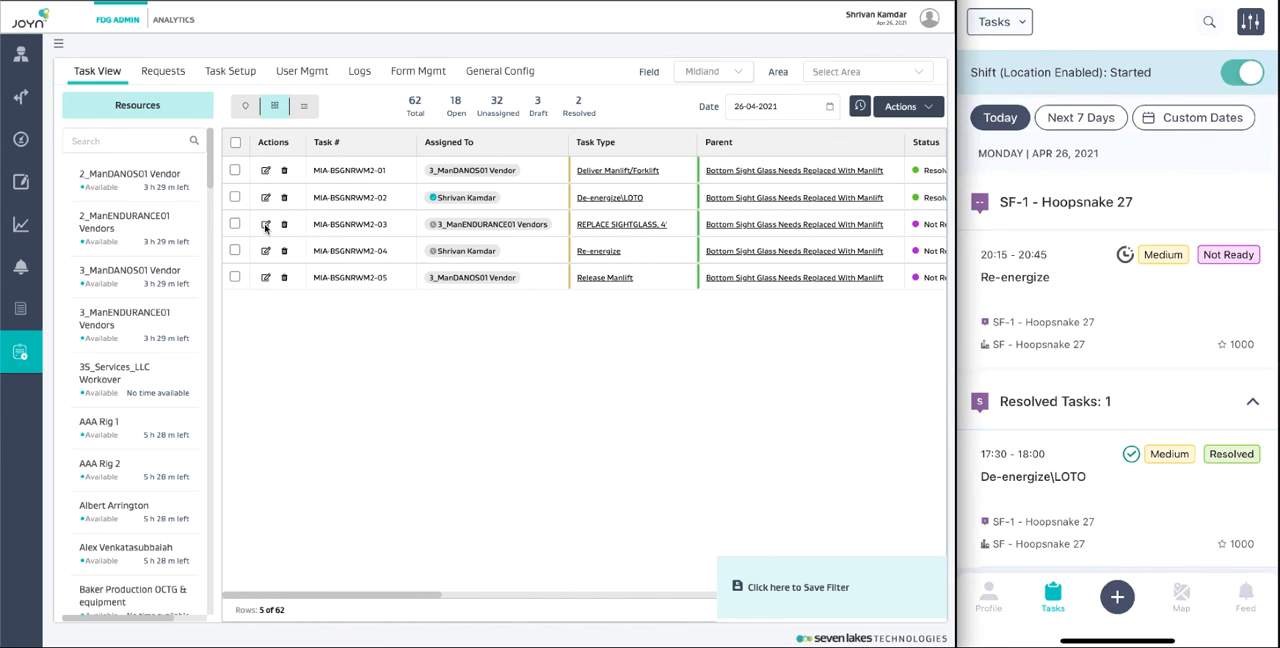
# Step: Open the REPLACE SIGHTGLASS, 4' task for editing, set its status to Resolved, and save the update
pyautogui.click(266, 226)
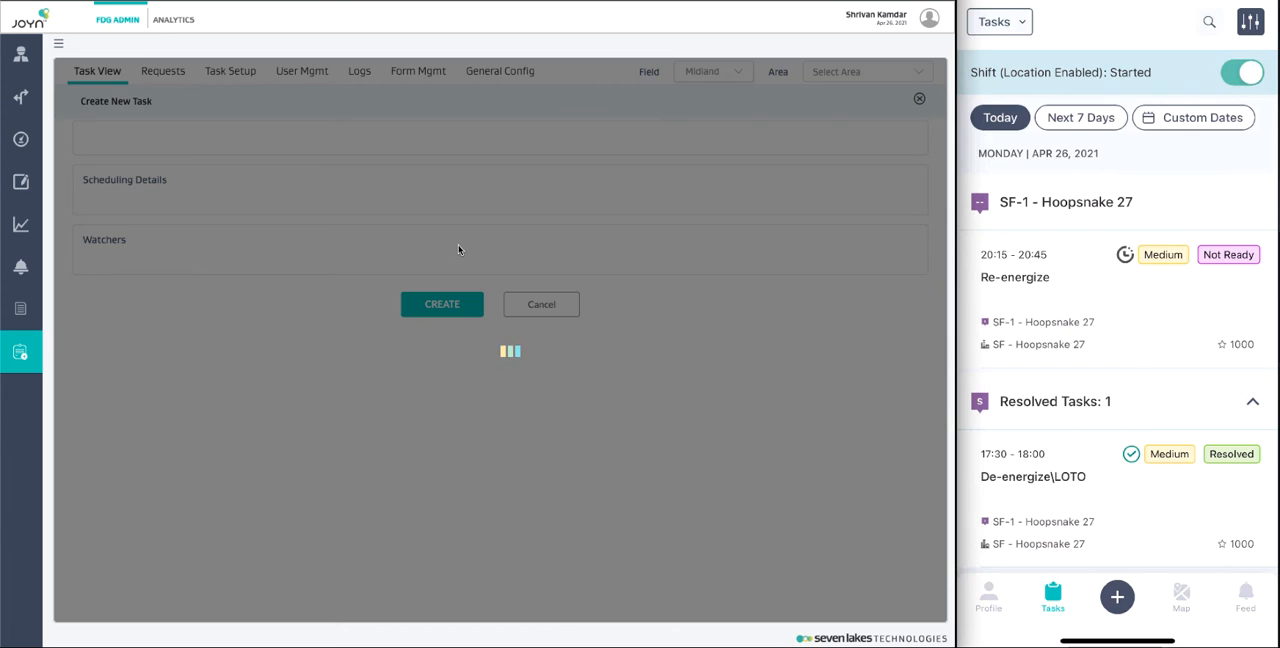
pyautogui.scroll(-4, 467, 480)
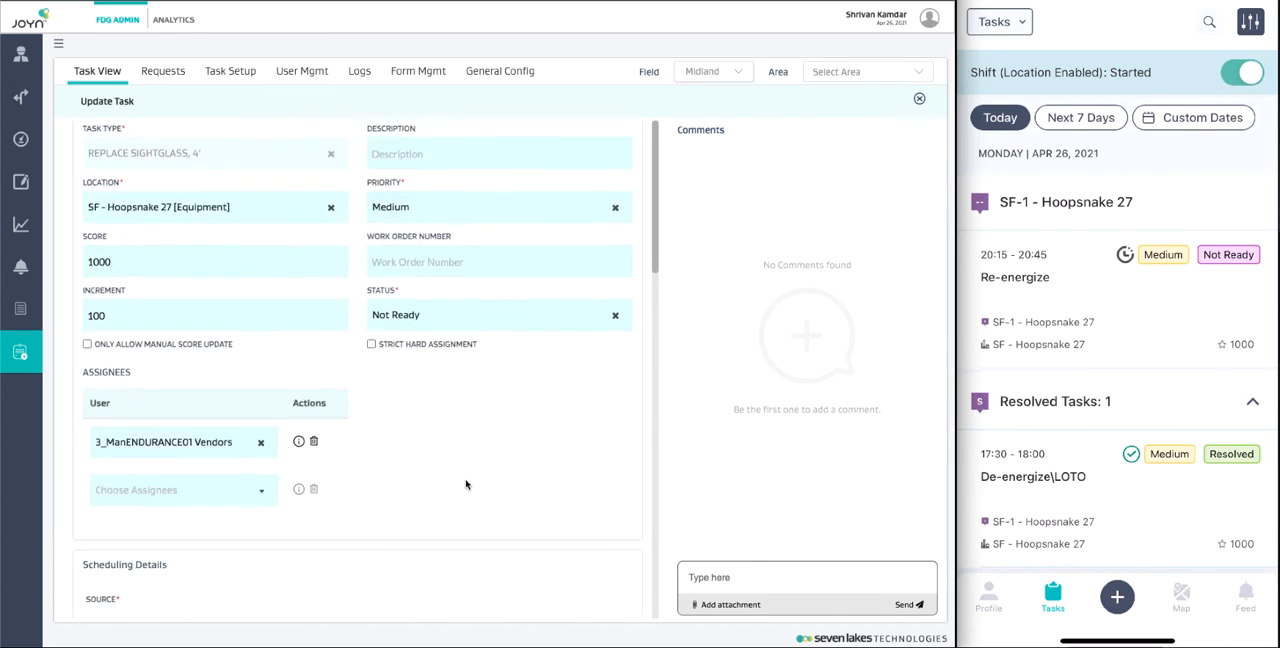
pyautogui.scroll(-3, 465, 484)
pyautogui.scroll(5, 466, 485)
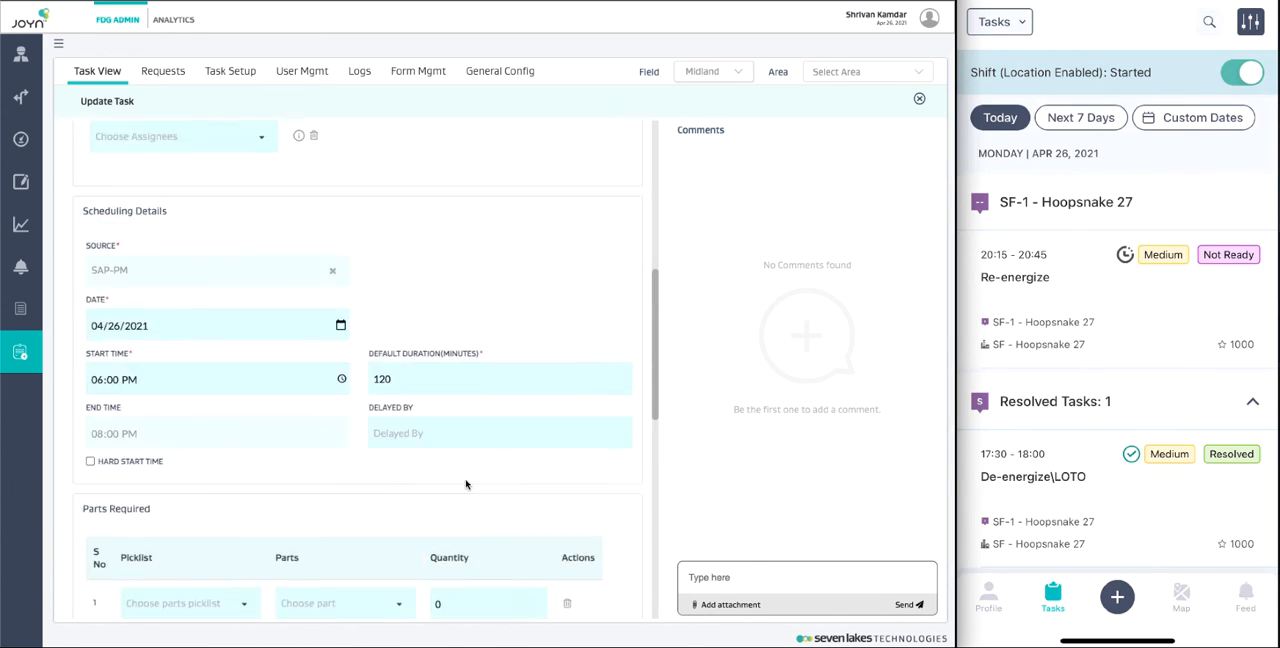
pyautogui.click(440, 206)
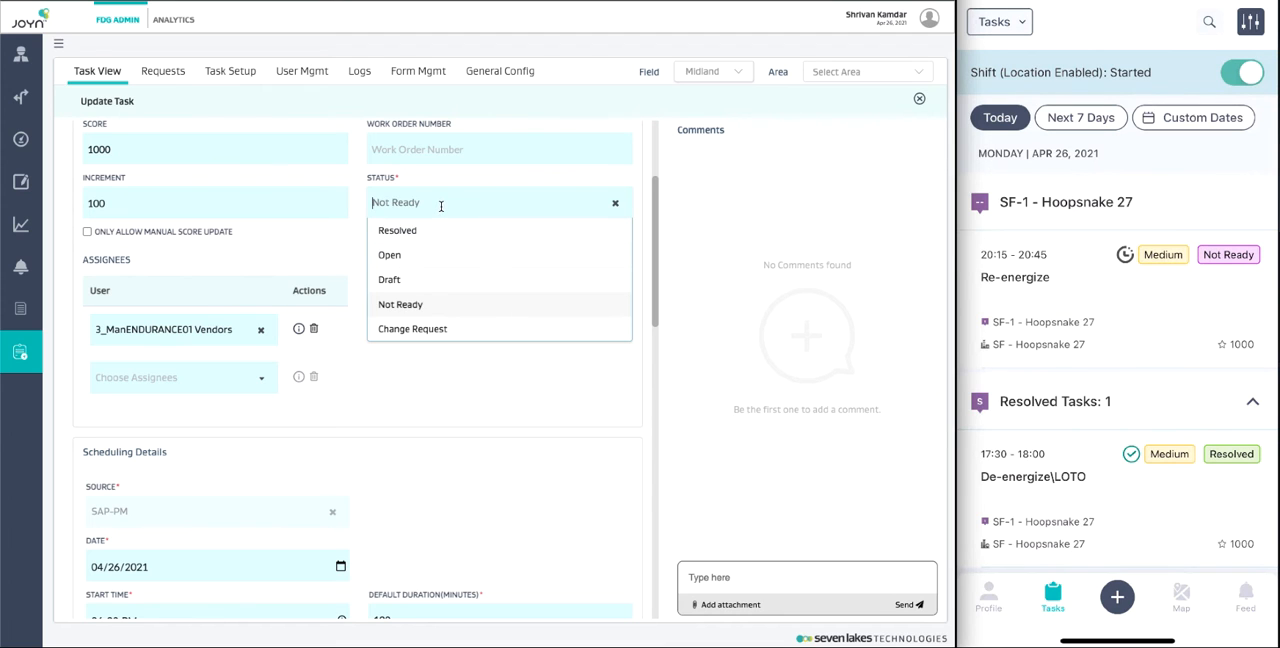
pyautogui.click(428, 233)
pyautogui.scroll(-10, 465, 353)
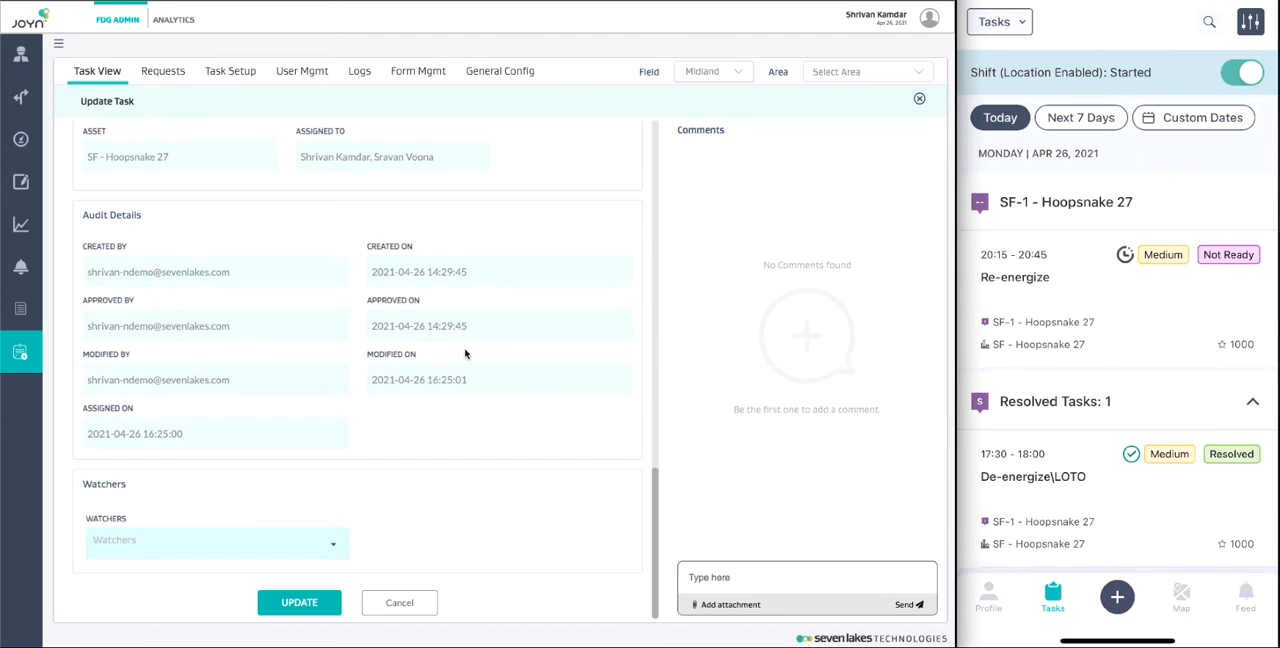
pyautogui.click(299, 603)
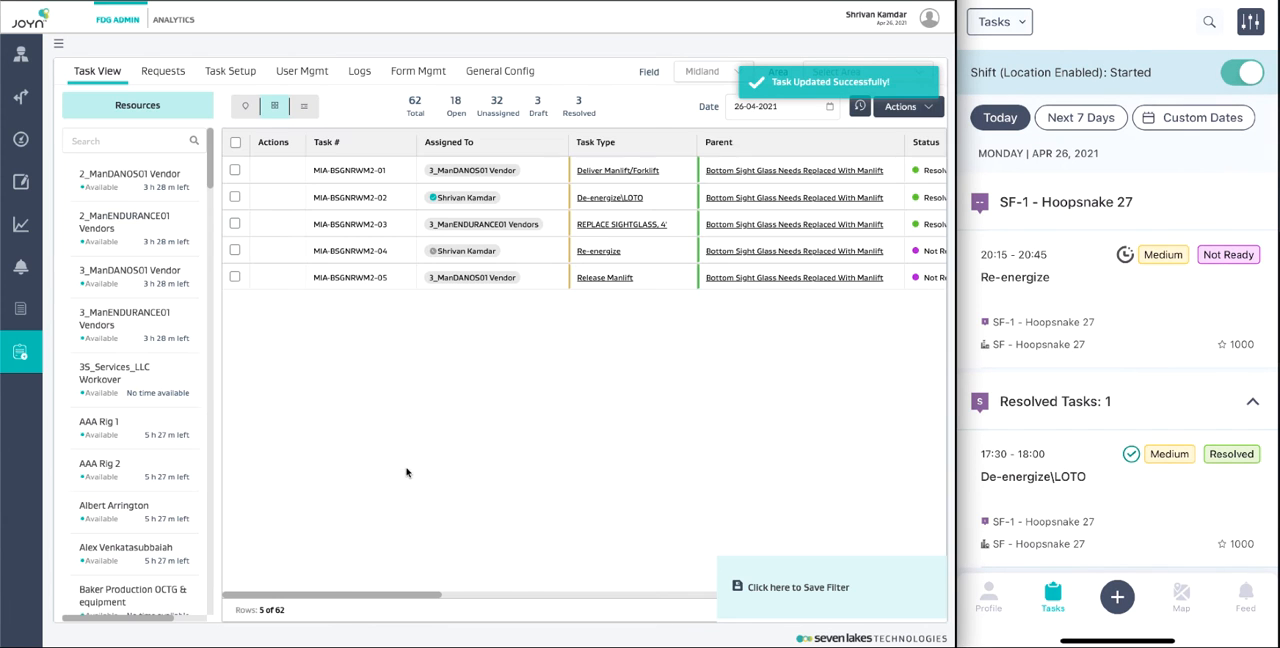
# Step: Check the subtask statuses in the web grid and view the Re-energize task's details in the mobile view
pyautogui.hscroll(3, 660, 390)
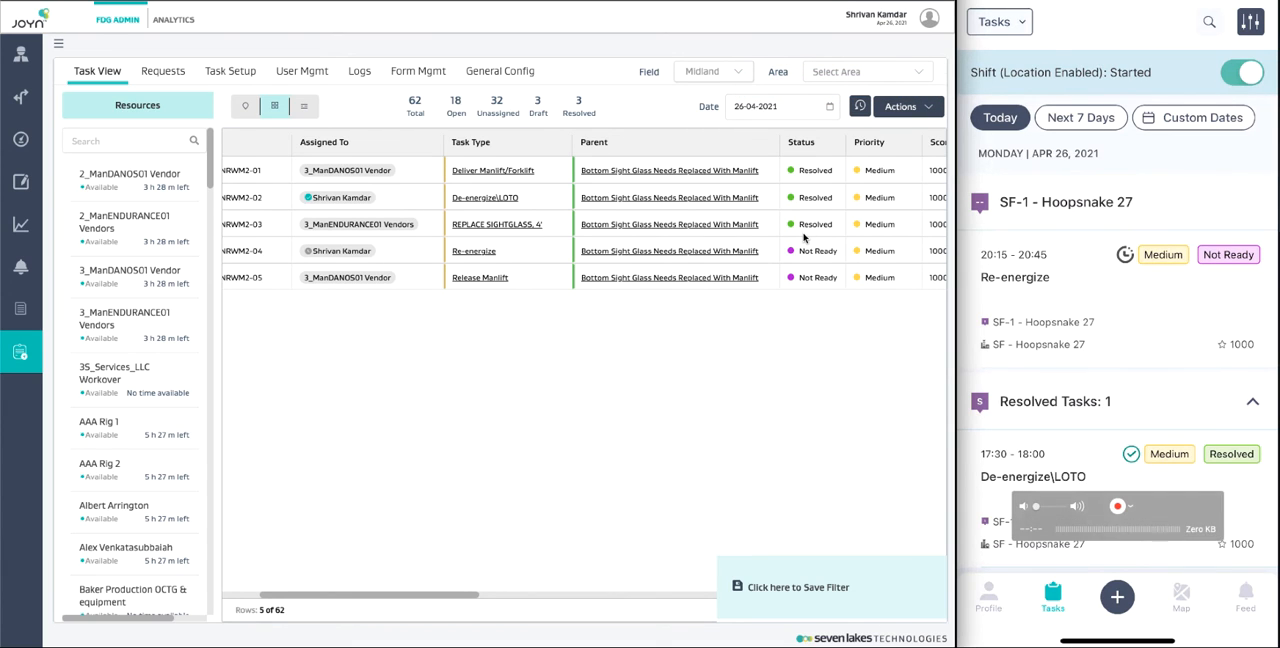
pyautogui.click(1137, 295)
pyautogui.scroll(-5, 1137, 295)
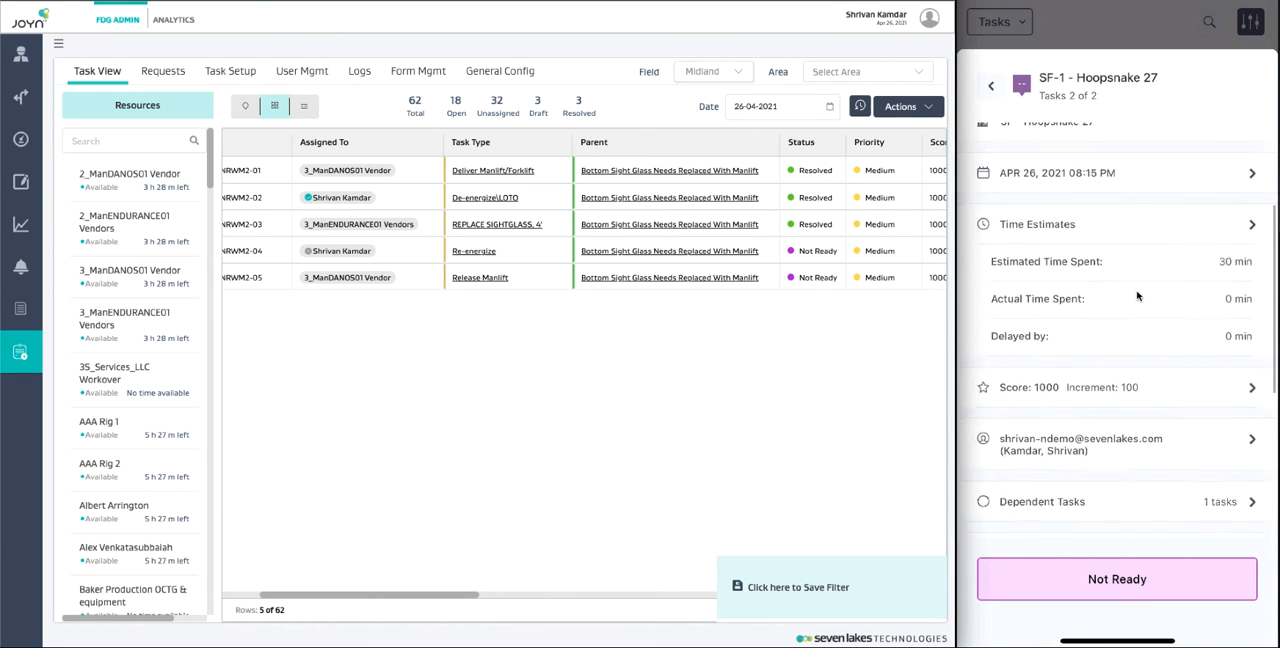
pyautogui.click(1137, 304)
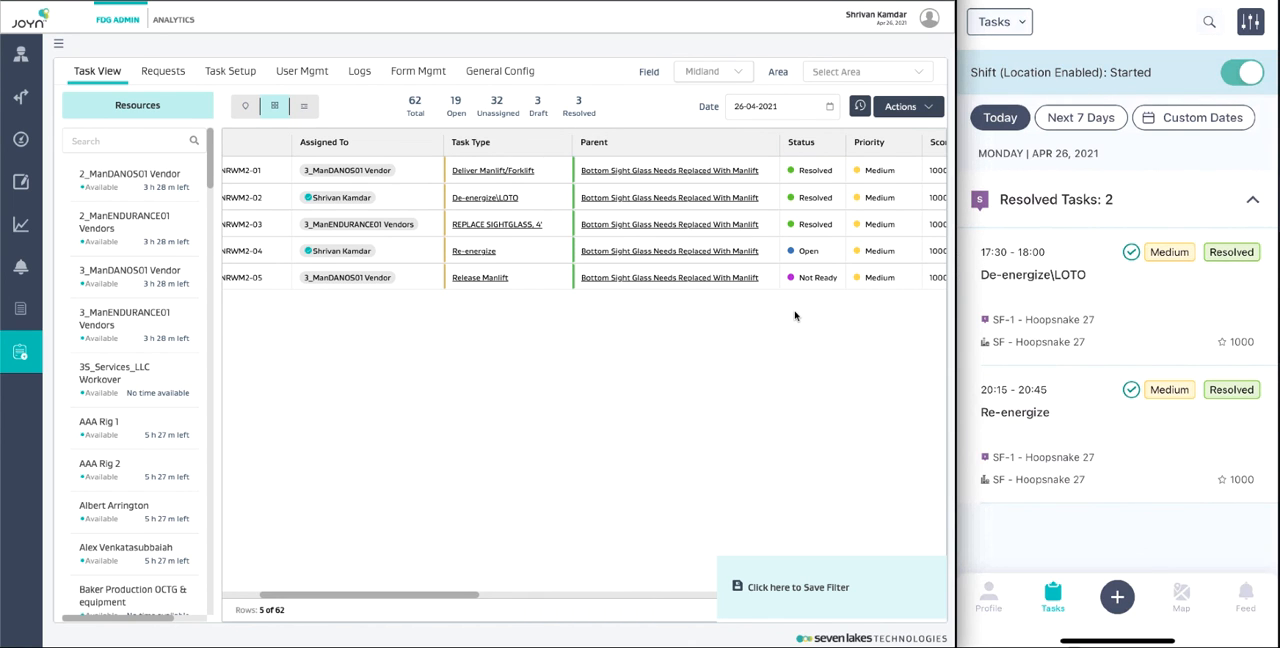
# Step: Open the Release Manlift task for editing, set its status to Resolved, and save the update
pyautogui.hscroll(-2, 795, 316)
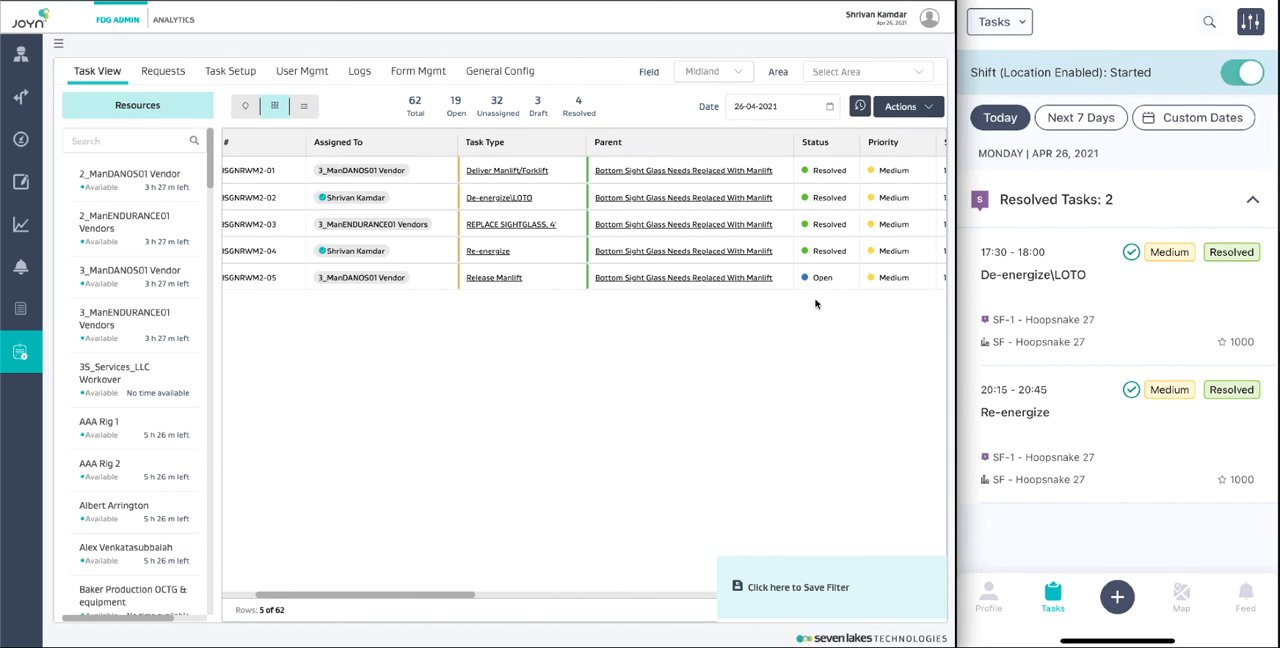
pyautogui.hscroll(-2, 814, 304)
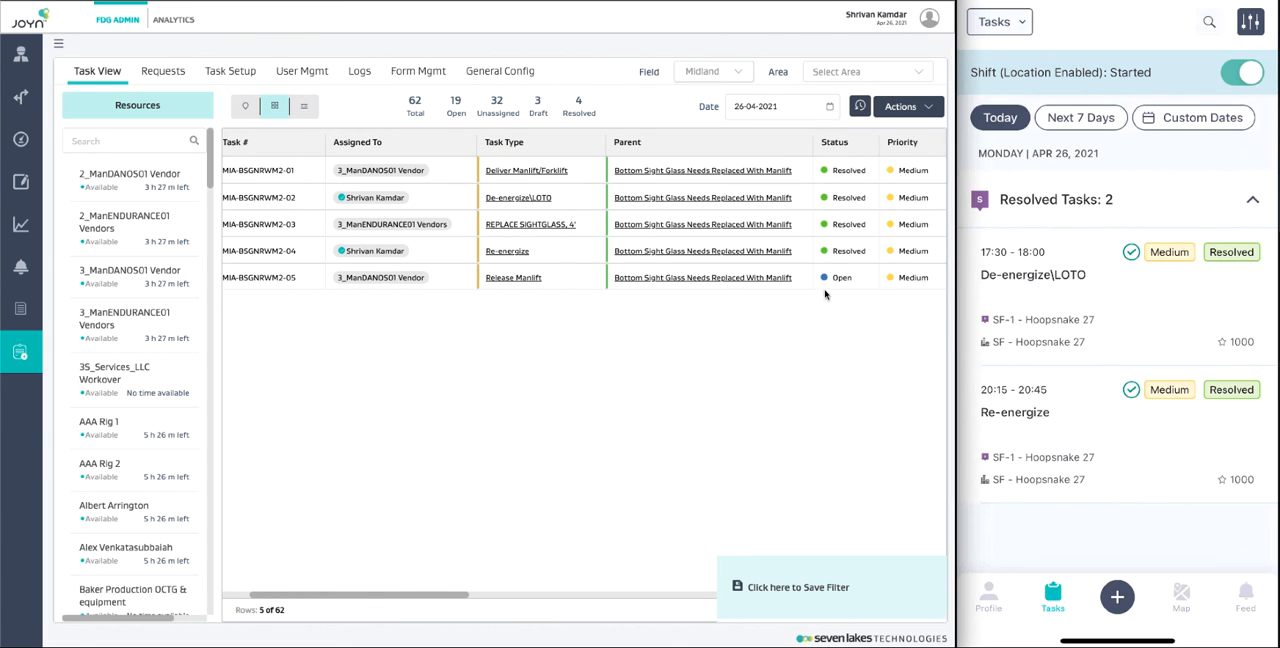
pyautogui.hscroll(-1, 812, 331)
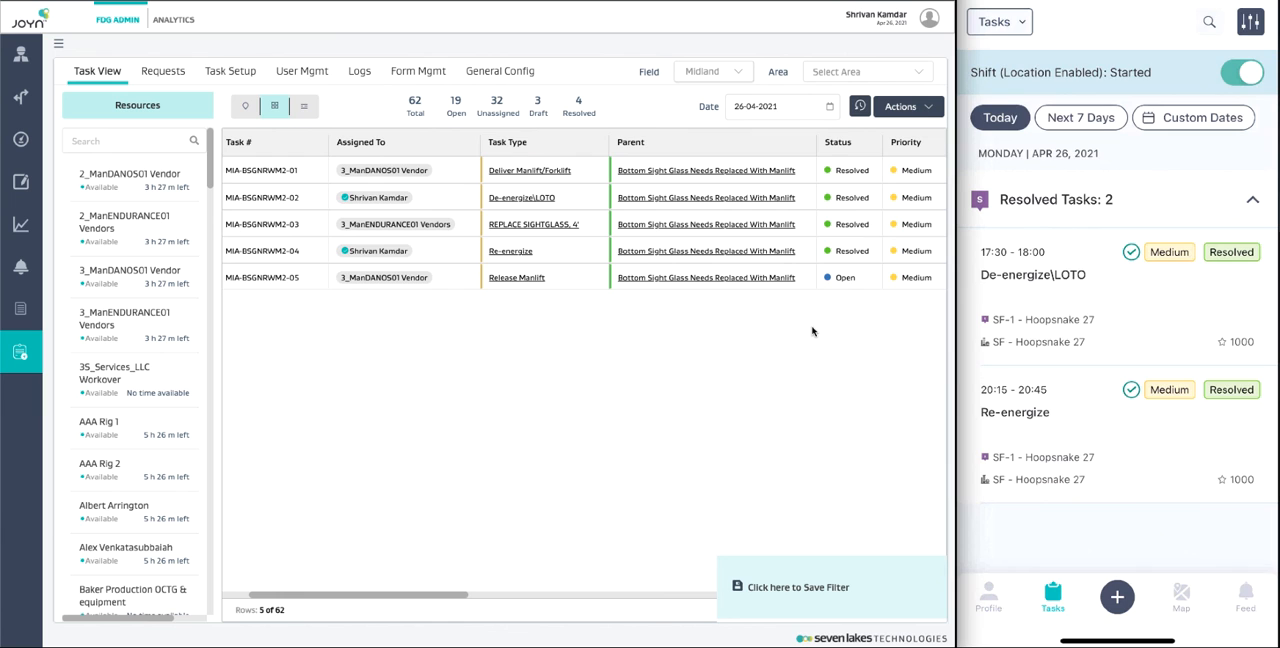
pyautogui.hscroll(-1, 812, 331)
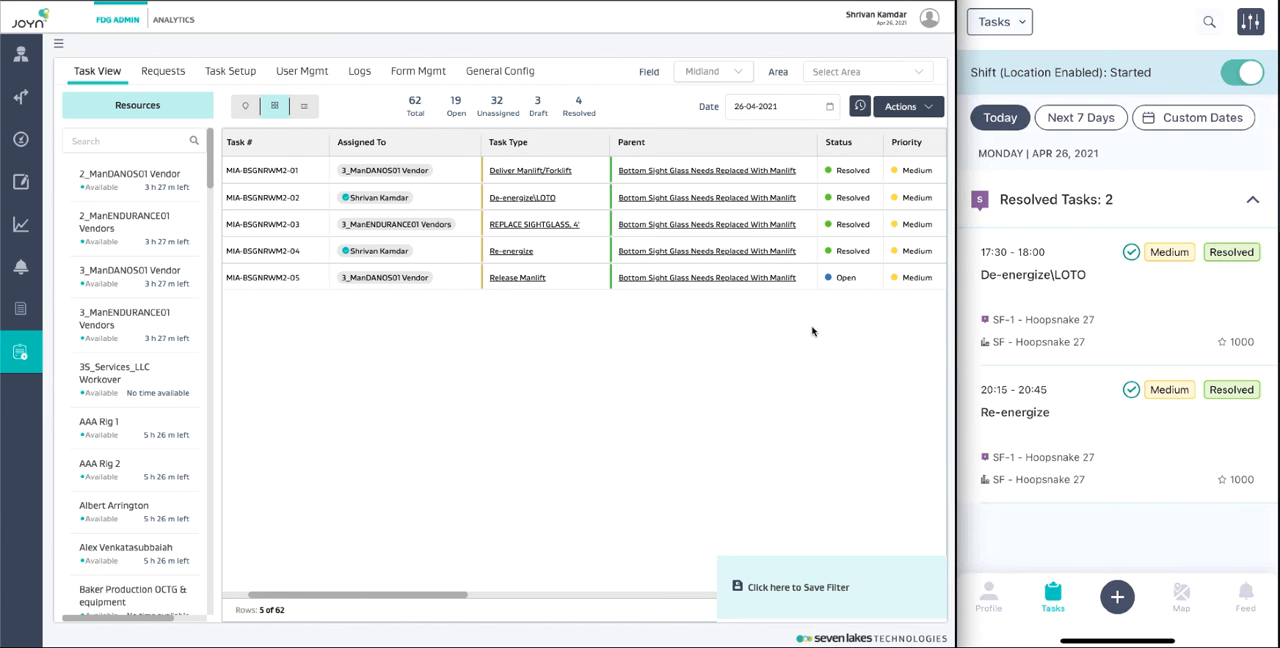
pyautogui.hscroll(-3, 812, 331)
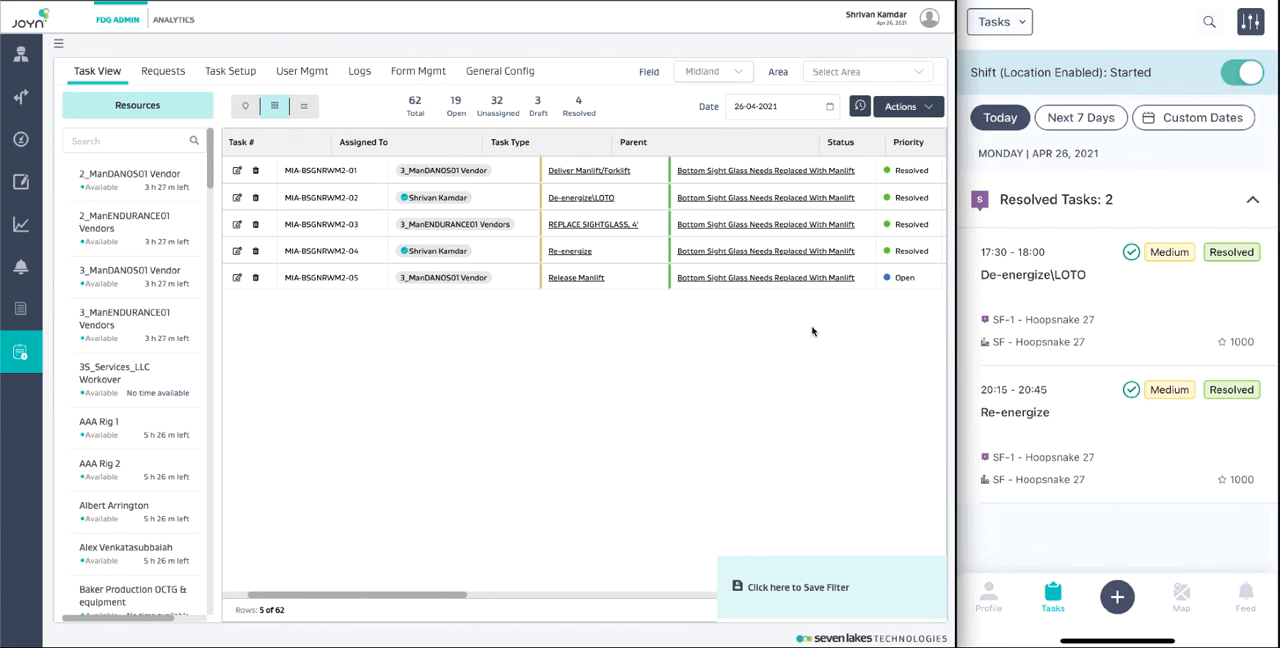
pyautogui.click(237, 279)
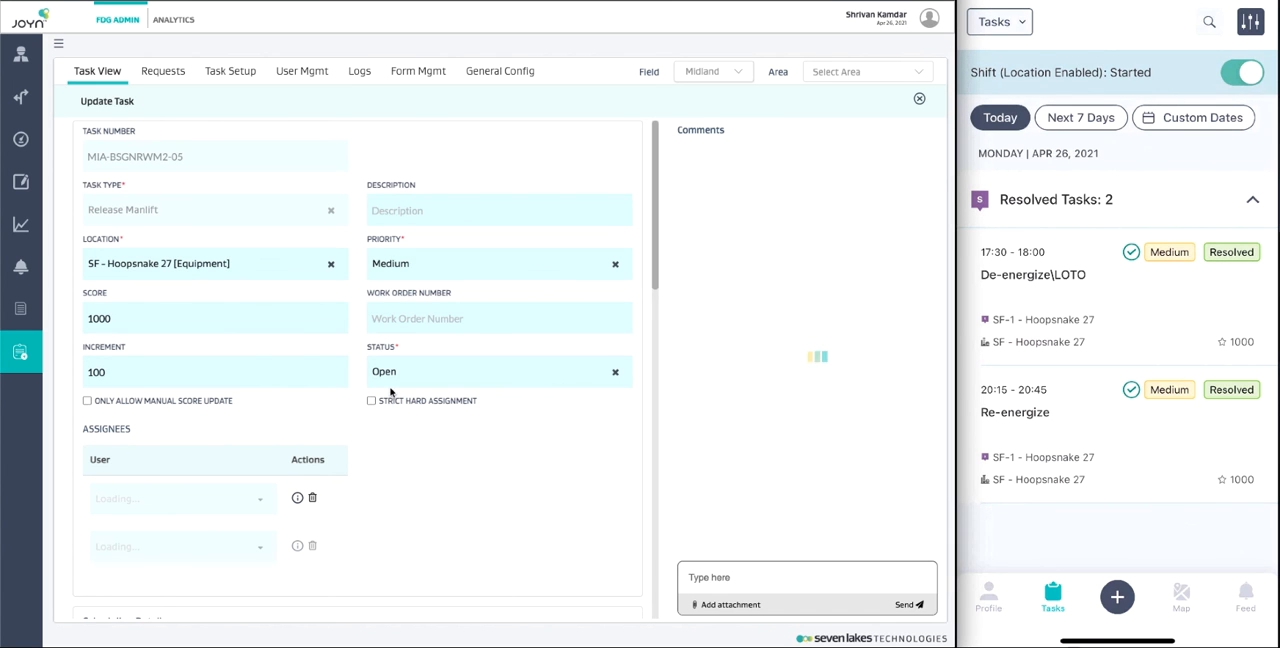
pyautogui.click(409, 384)
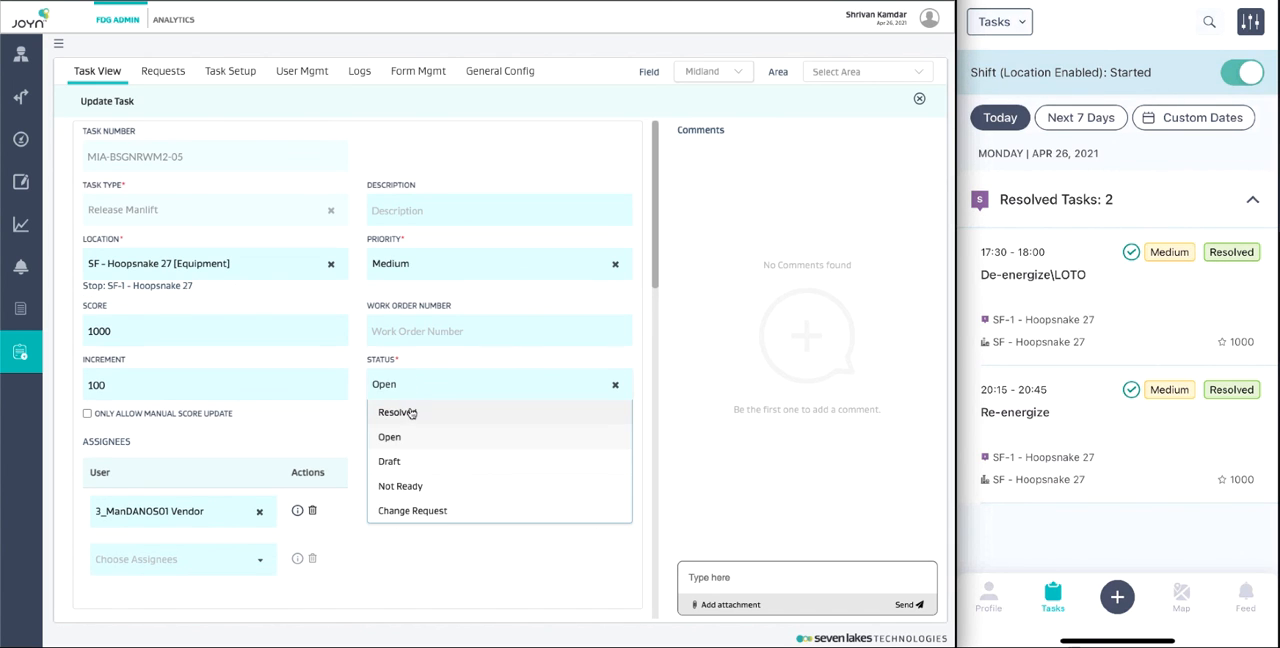
pyautogui.click(414, 412)
pyautogui.scroll(-10, 489, 490)
pyautogui.scroll(-2, 489, 490)
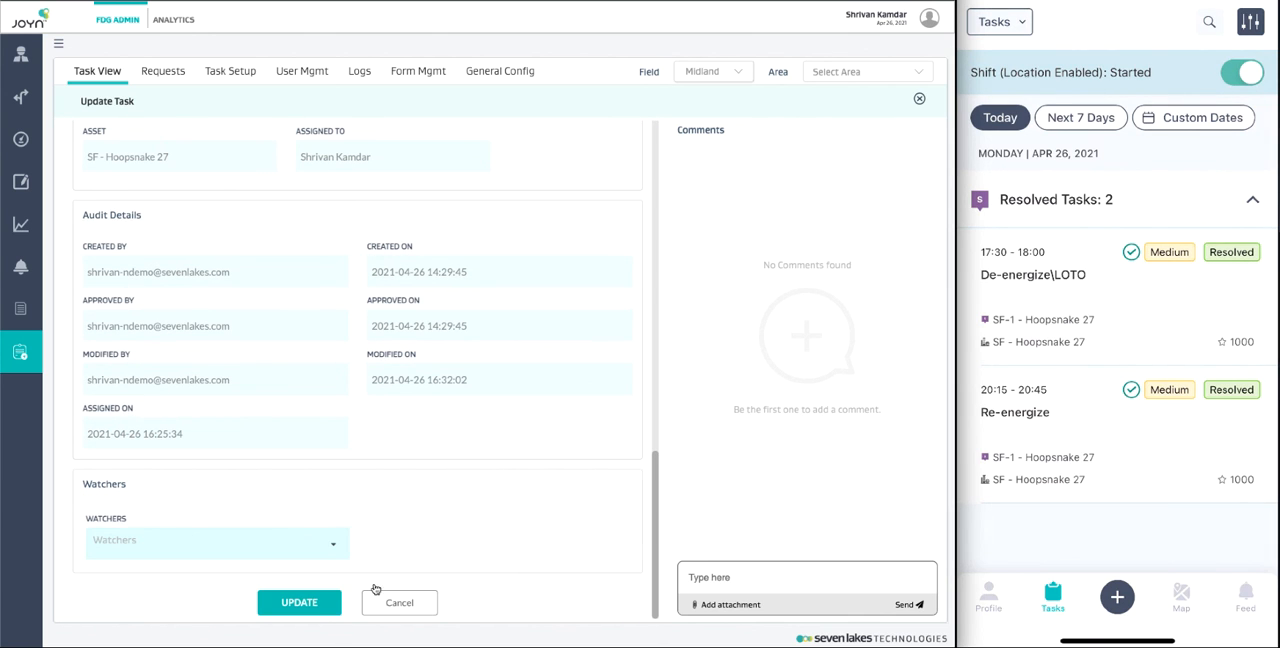
pyautogui.click(305, 605)
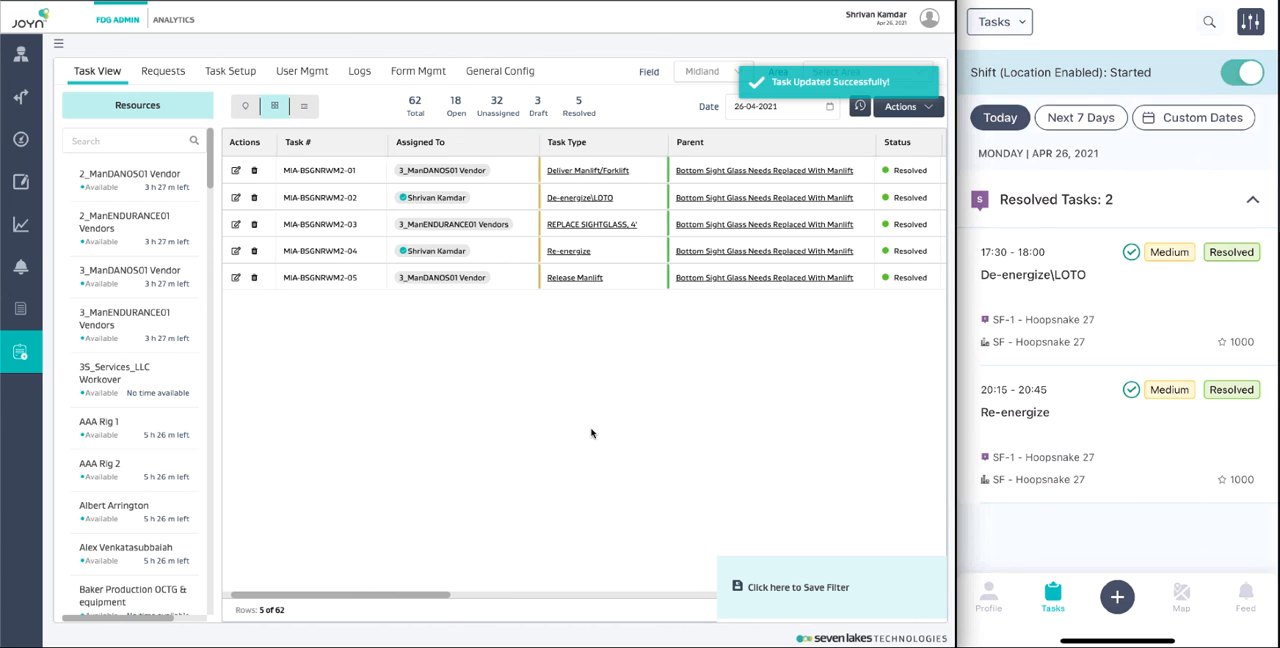
pyautogui.hscroll(3, 588, 434)
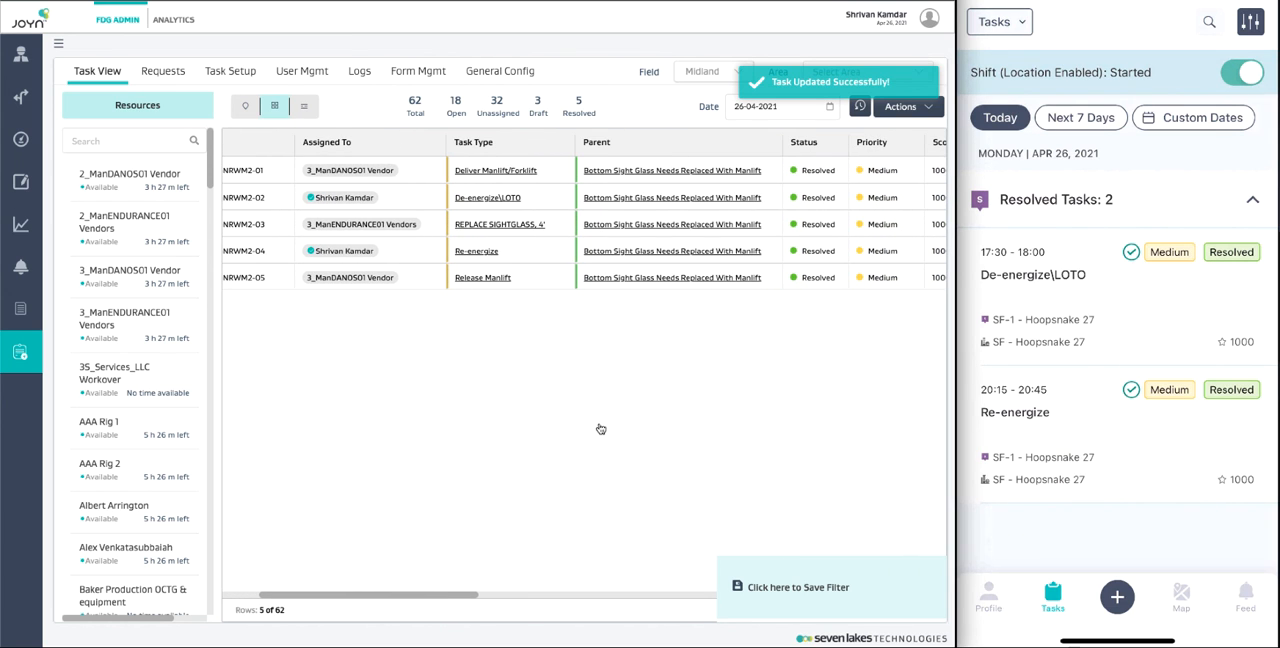
pyautogui.hscroll(-3, 770, 325)
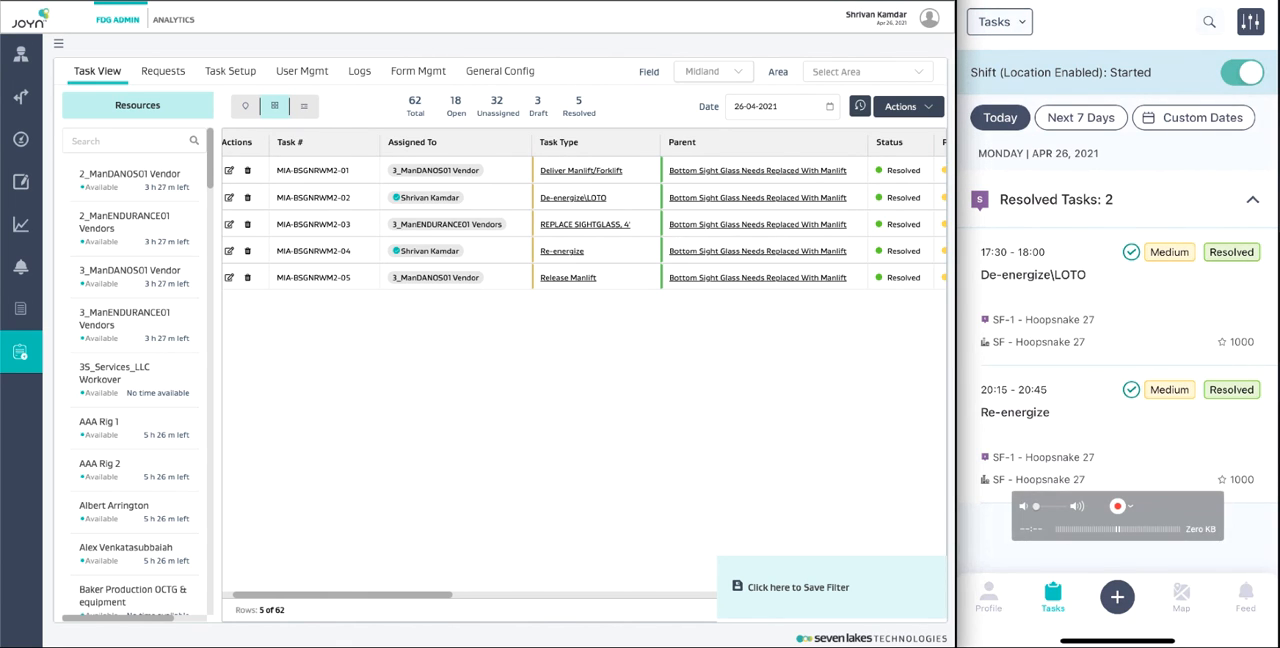
pyautogui.click(1003, 1)
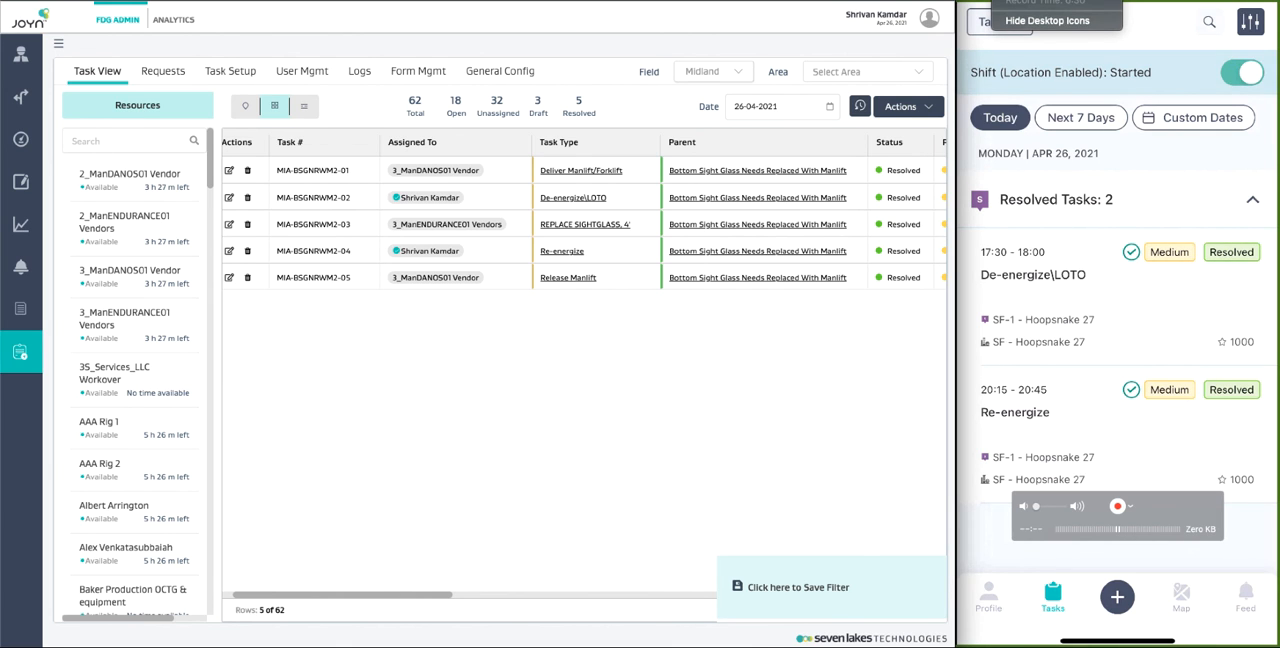